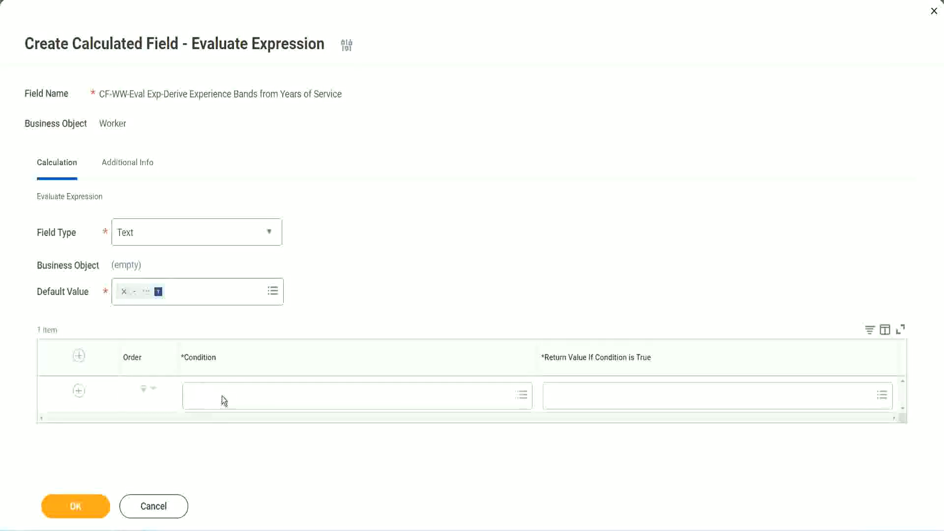
Step: Switch to the Notepad++ notes and copy the Field 1 name, CF-WW-TF-Length of Service between 0 and 7 years
click(224, 401)
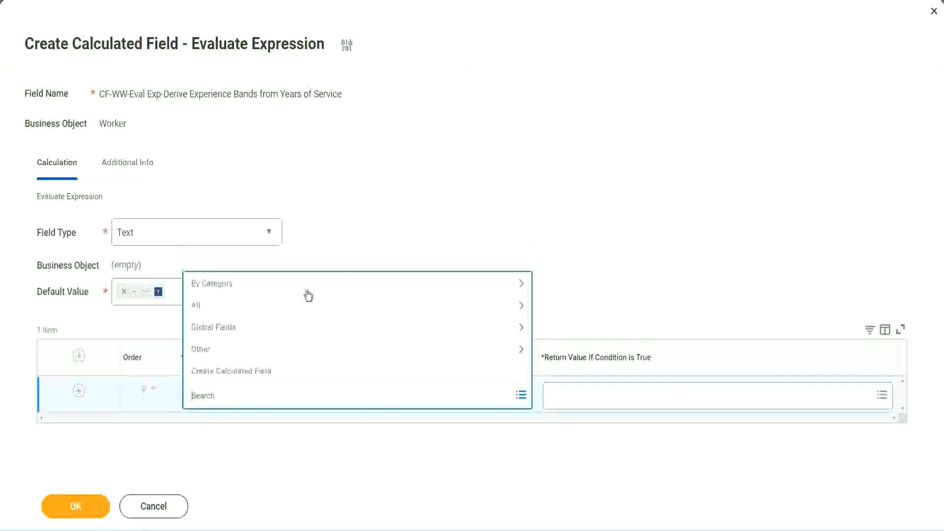
key(Escape)
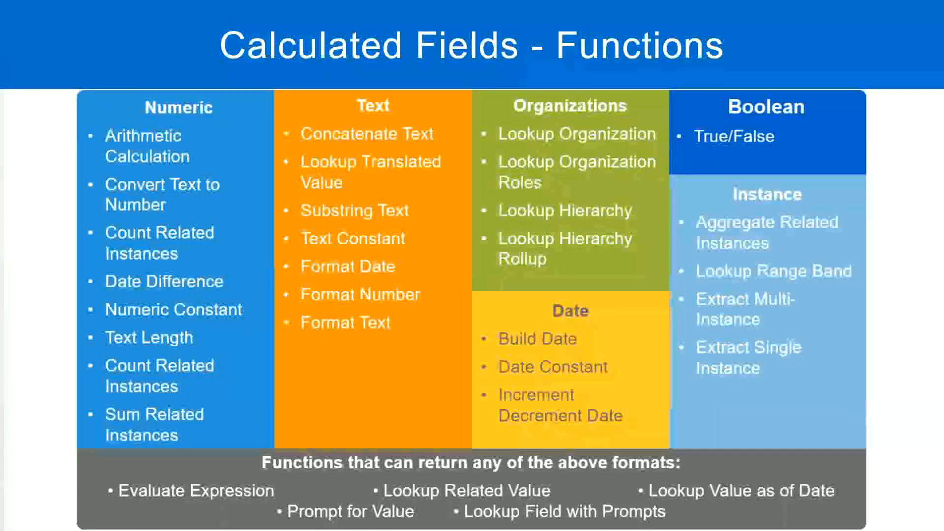
key(alt+Tab)
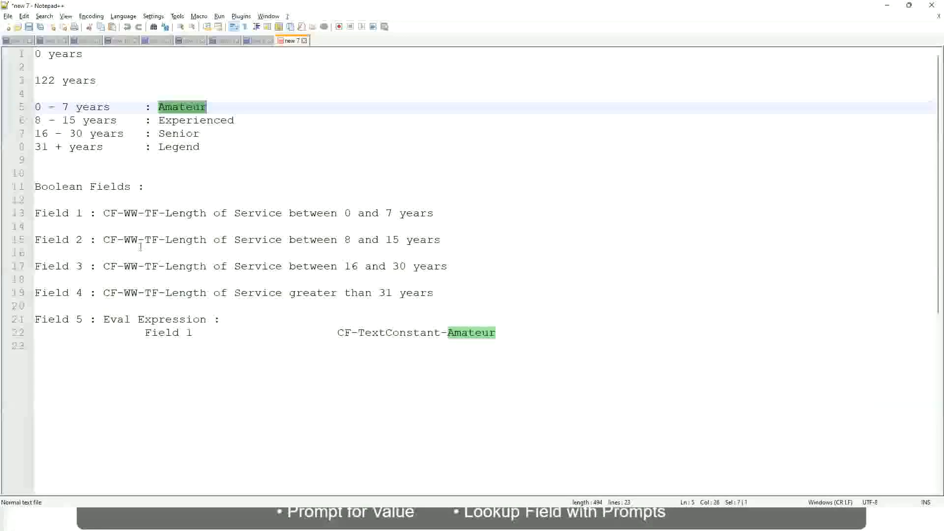
double_click(107, 213)
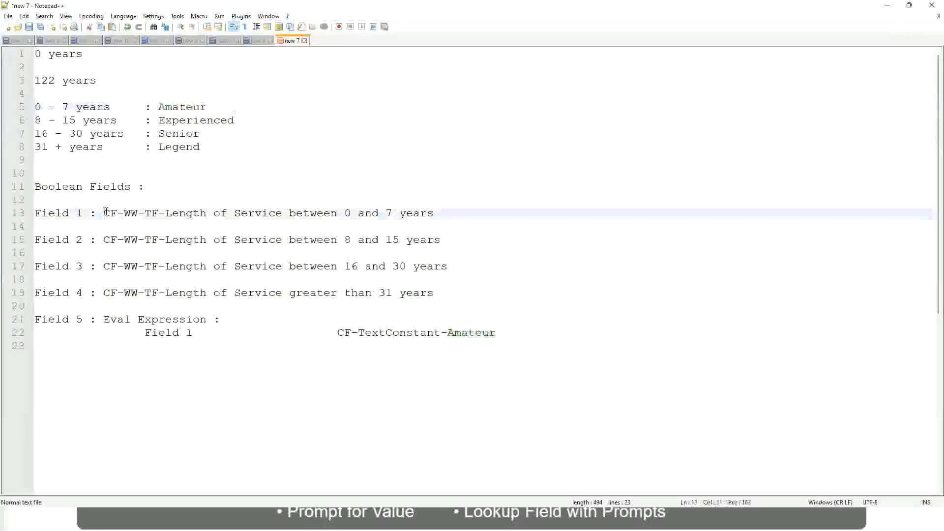
drag(163, 215, 435, 217)
key(ctrl+c)
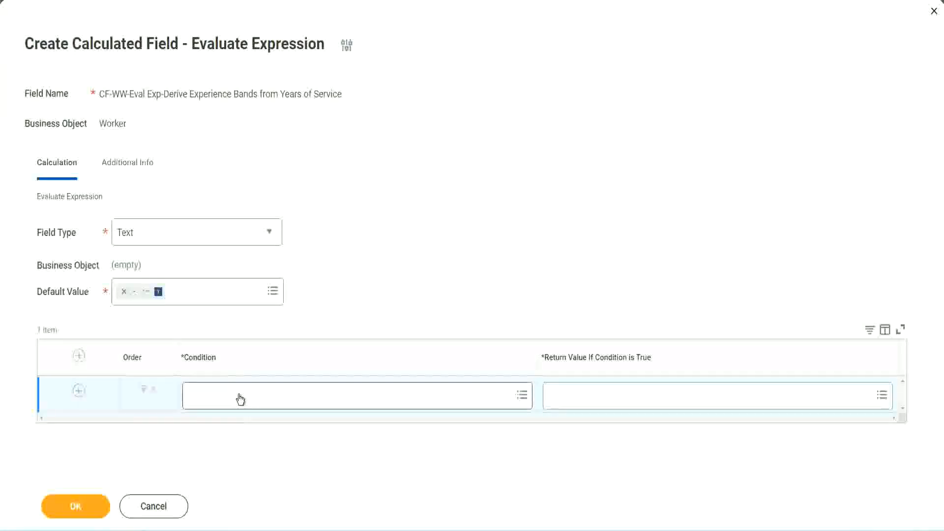
Step: Back in Workday, set the first row's condition to CF-WW-TF-Length of Service between 0 and 7 years
click(240, 399)
key(ctrl+v)
key(Return)
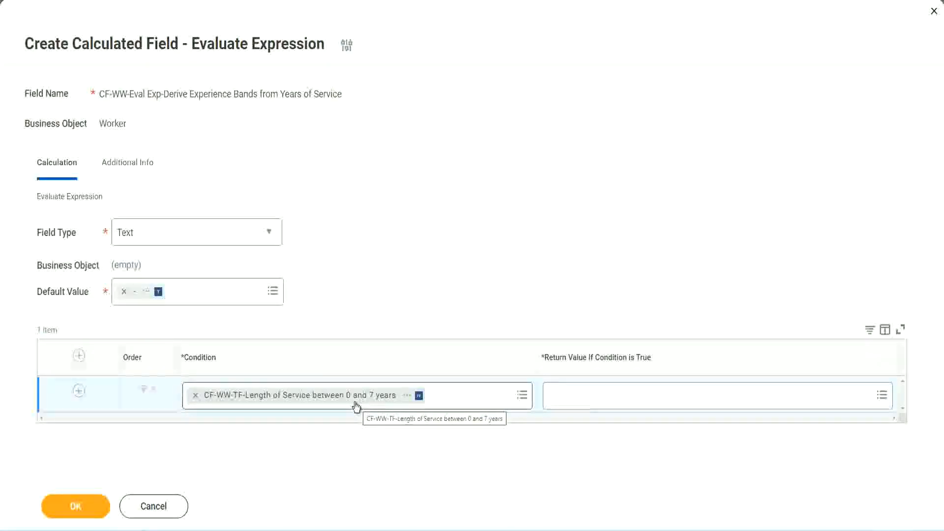
click(614, 403)
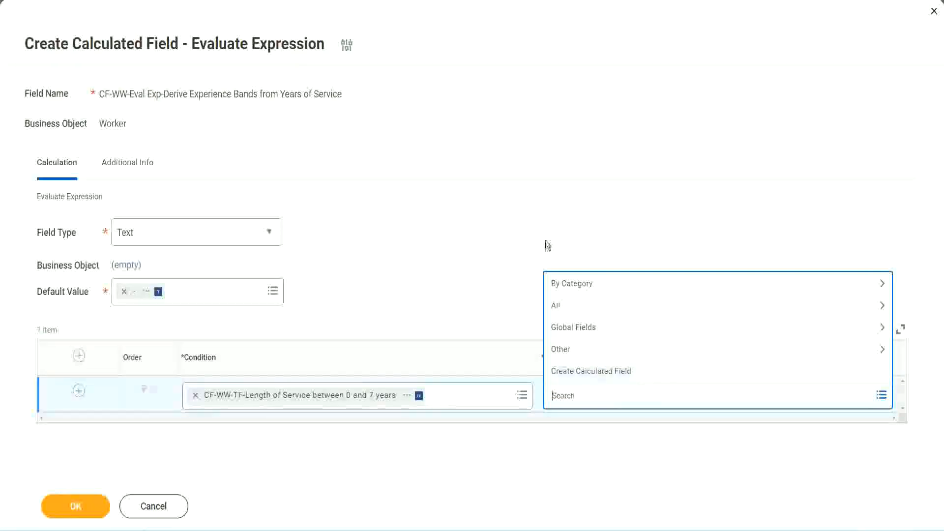
click(568, 399)
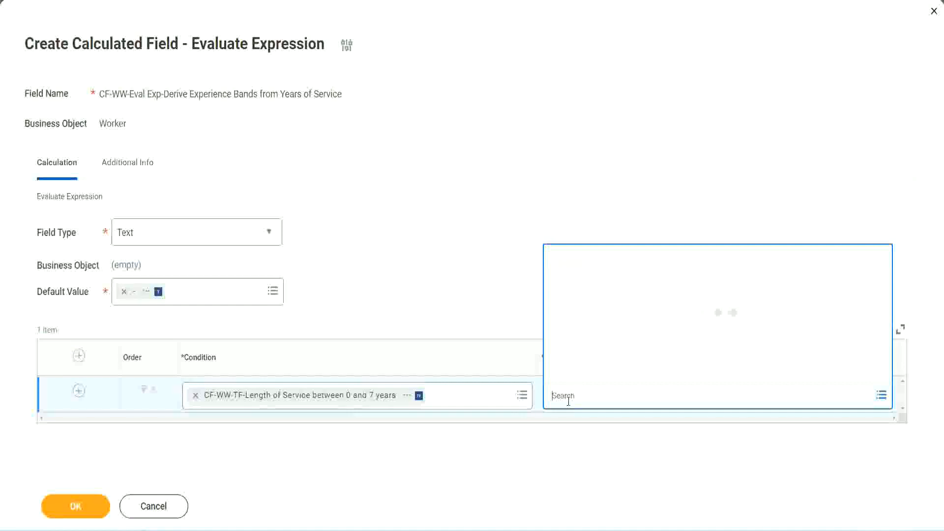
text(Amaterue)
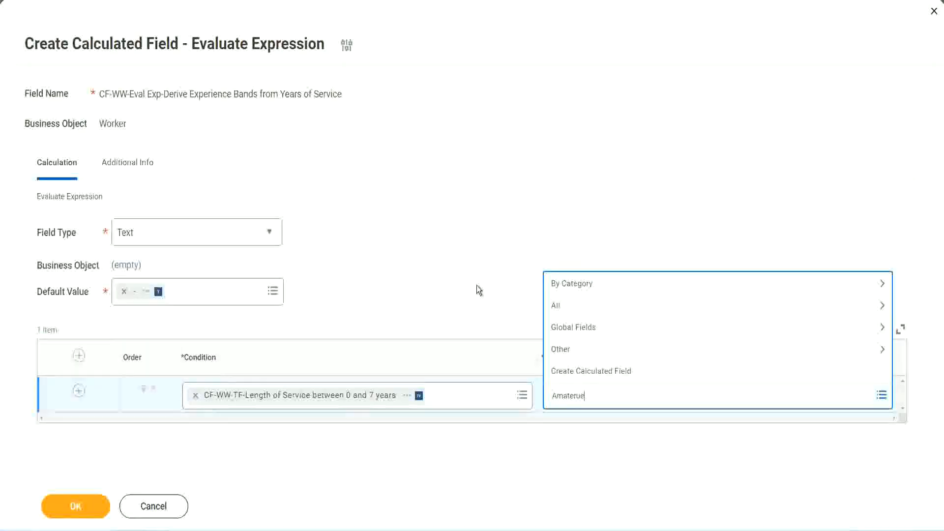
key(Return)
click(595, 404)
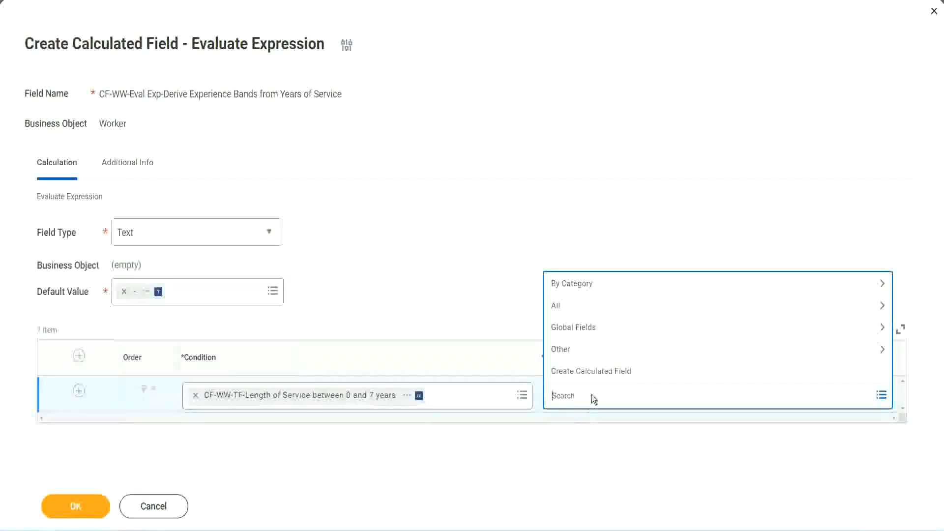
click(476, 286)
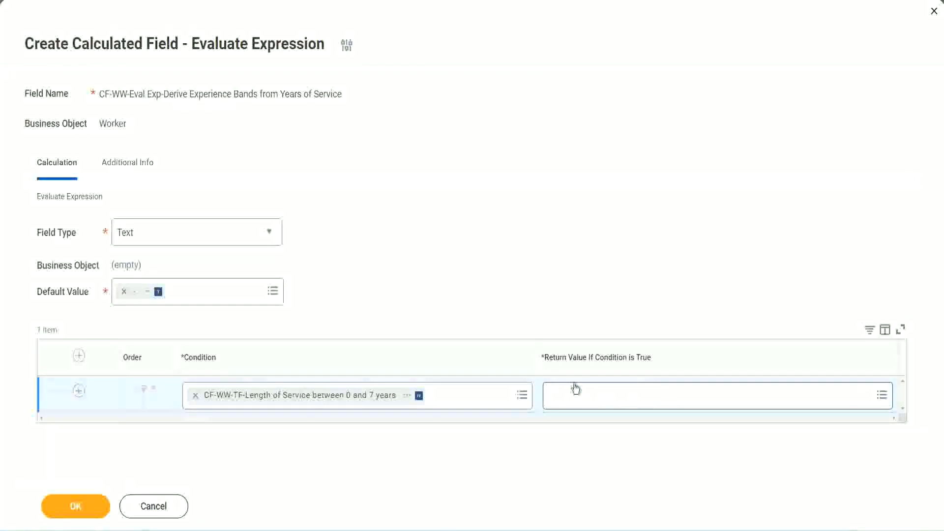
Step: Start a new calculated field for the first row's return value and name it CF-WW-TC-Amateur
click(612, 398)
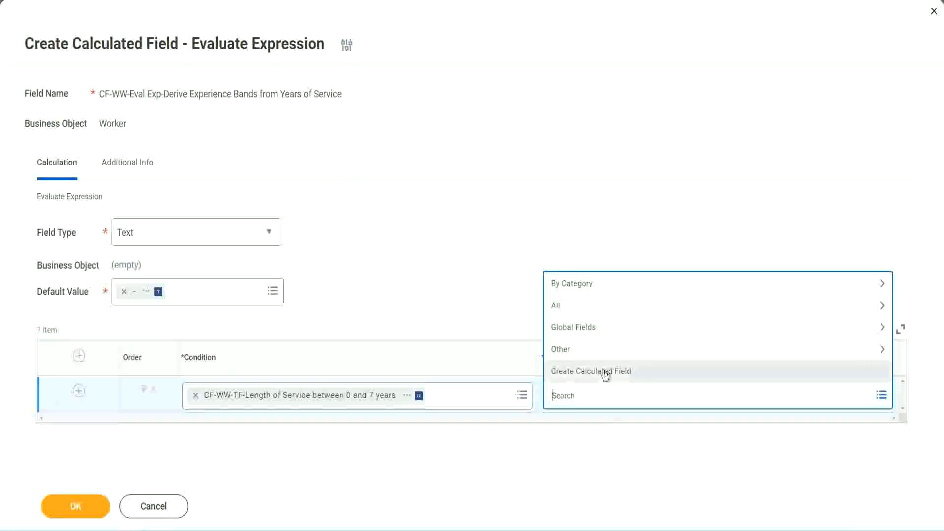
click(605, 372)
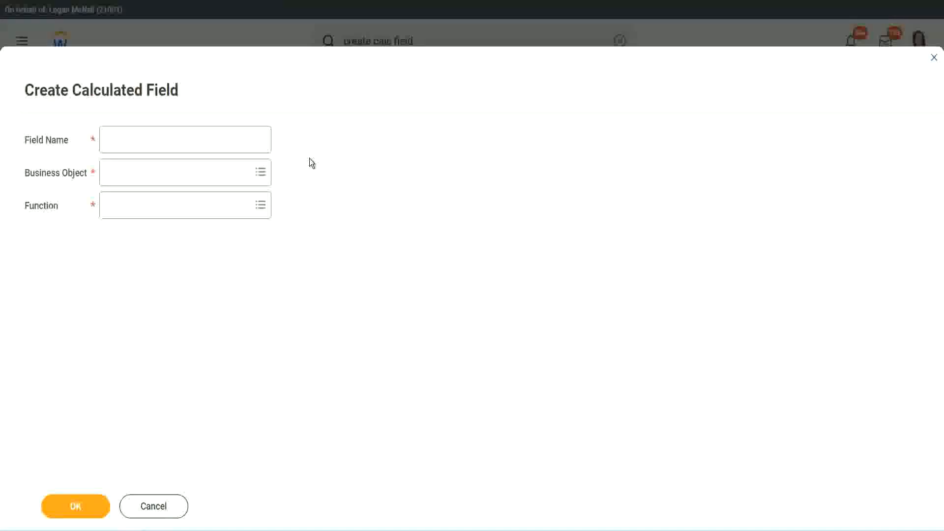
click(117, 140)
text(CF-)
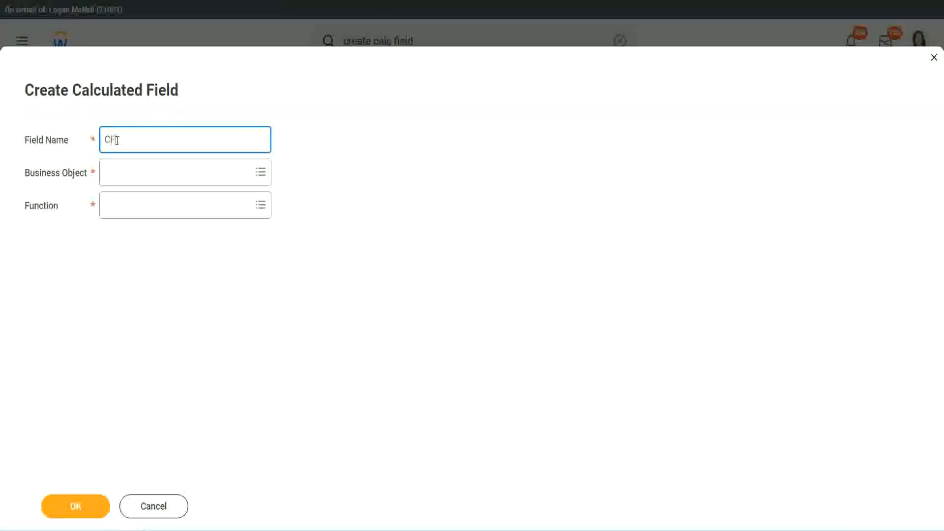
text(TC-Amateur)
click(117, 139)
text(WW-)
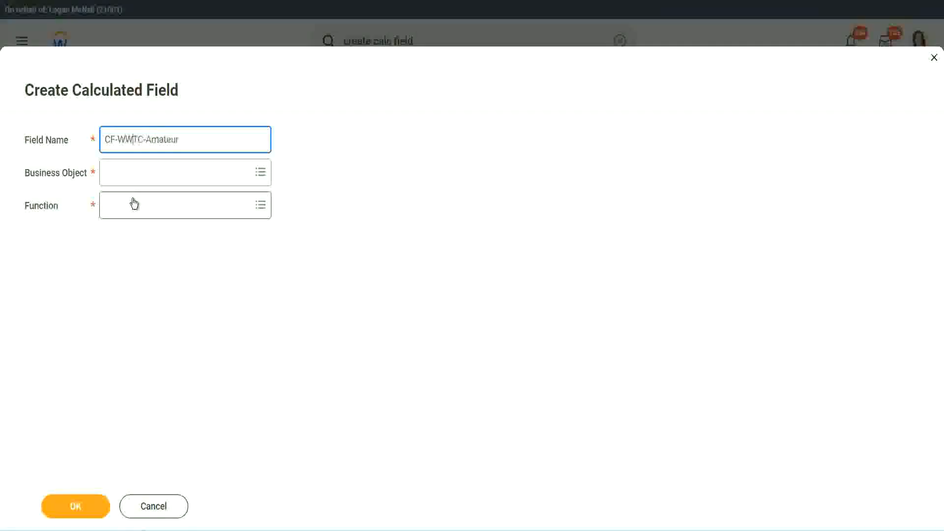
Step: Set the business object of the new calculated field to Global
click(133, 173)
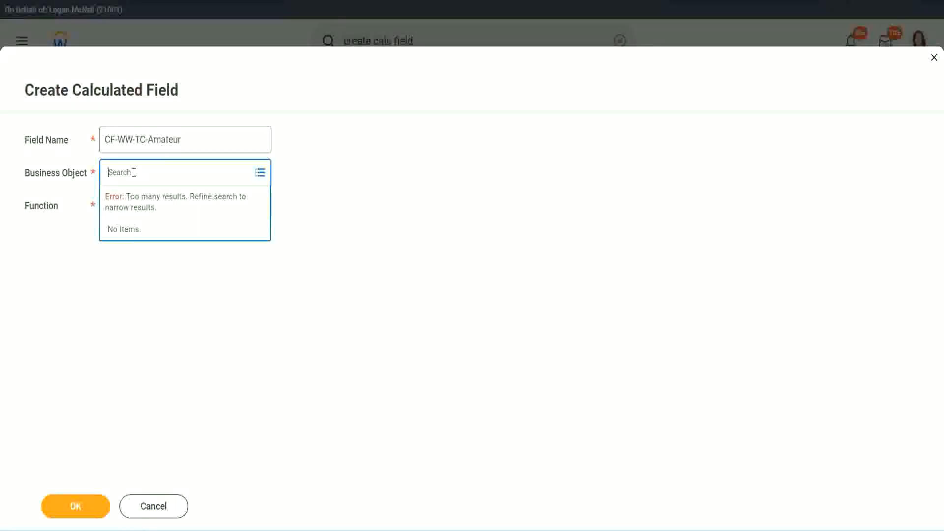
text(worker)
key(BackSpace)
key(BackSpace)
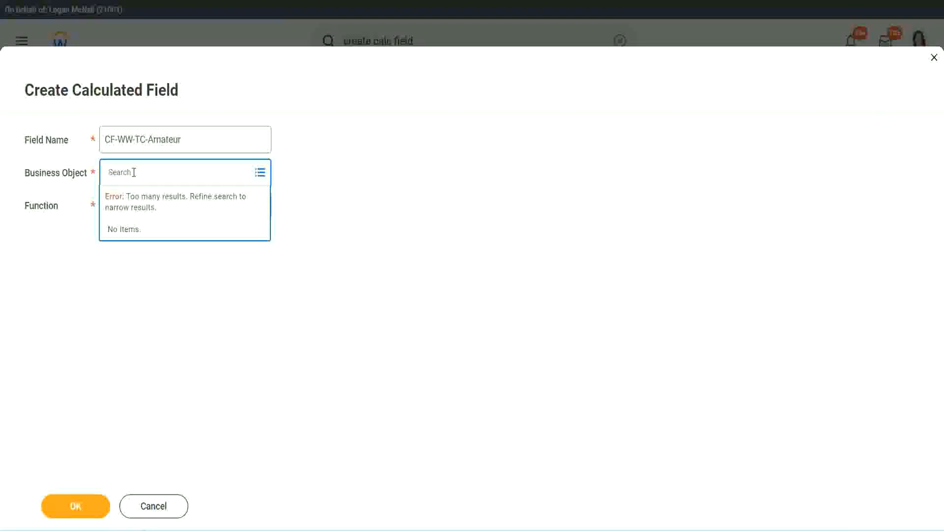
text(global)
key(Return)
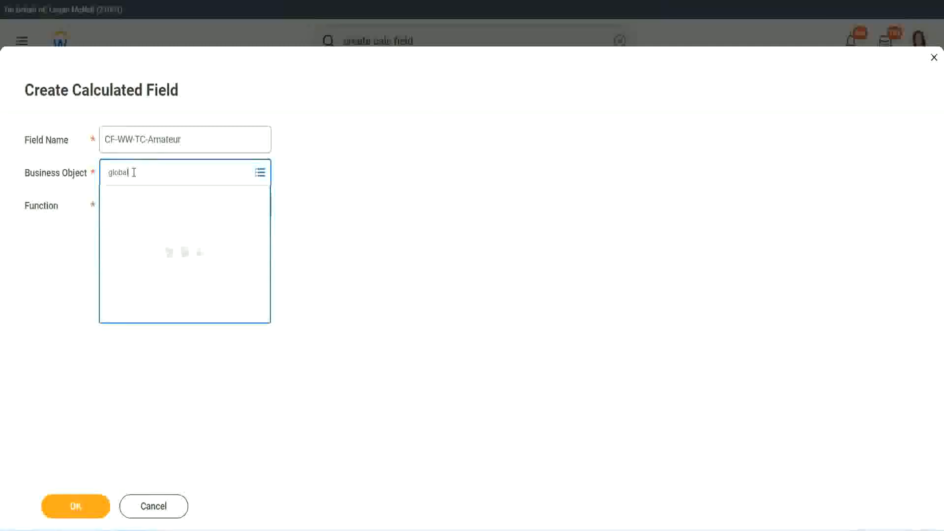
click(149, 235)
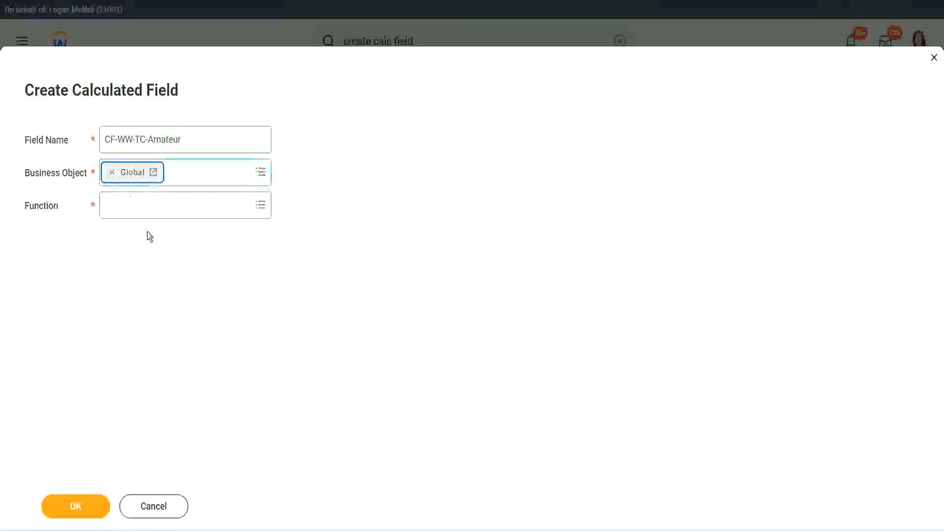
drag(187, 140, 173, 140)
drag(32, 92, 31, 94)
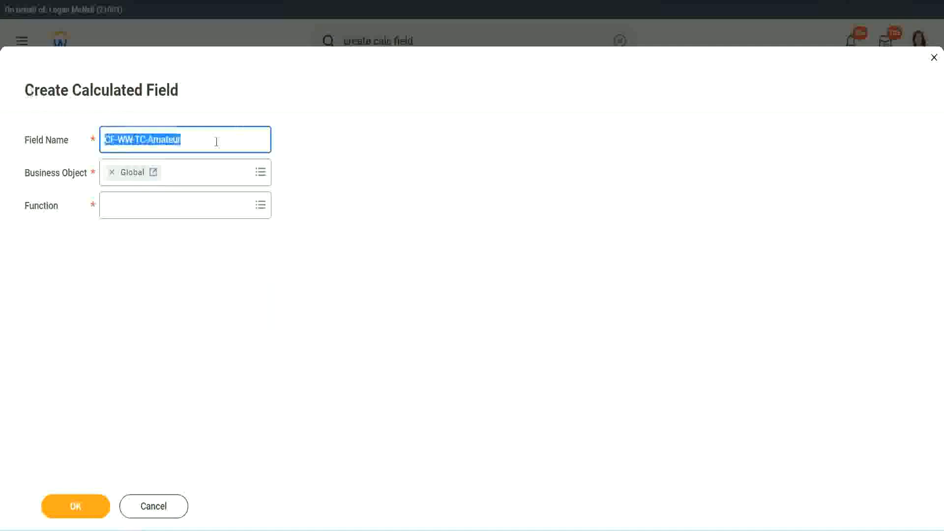
click(204, 142)
double_click(162, 139)
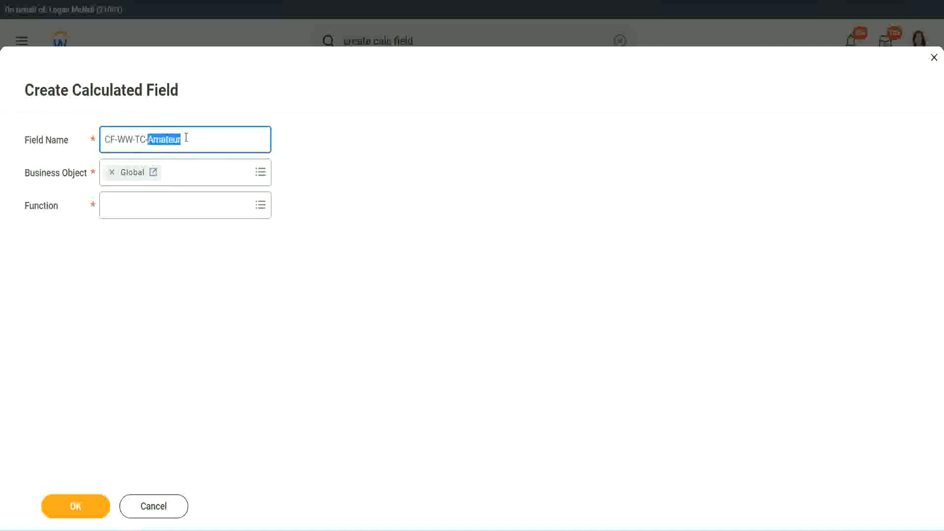
click(196, 137)
double_click(177, 142)
Step: Choose Text Constant as the function of CF-WW-TC-Amateur and continue to its calculation settings
click(132, 204)
text(text cons)
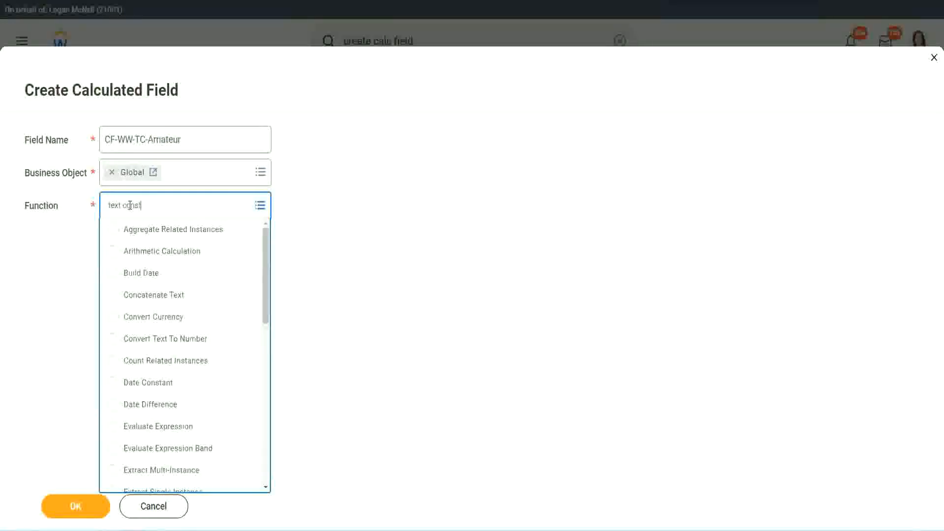
text(t)
key(Return)
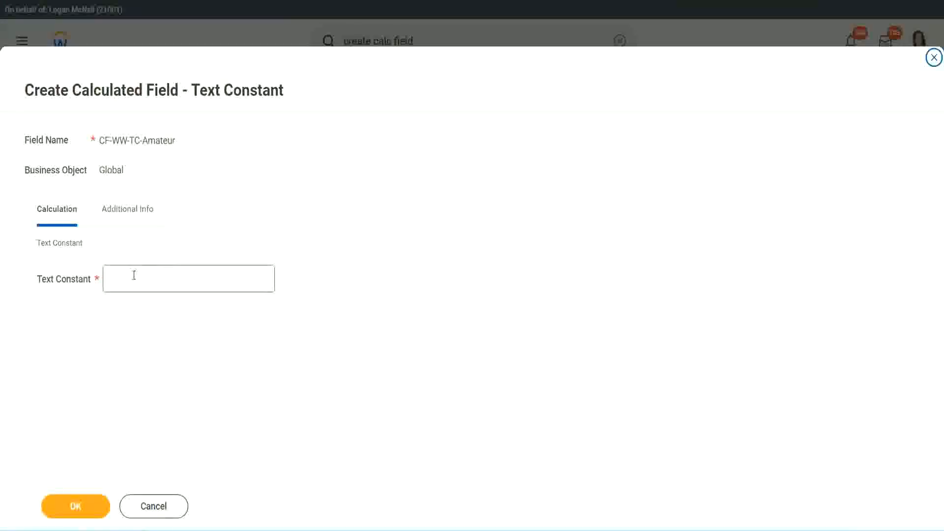
Step: Set the text constant to Amateur and save the field as the first row's return value
click(147, 276)
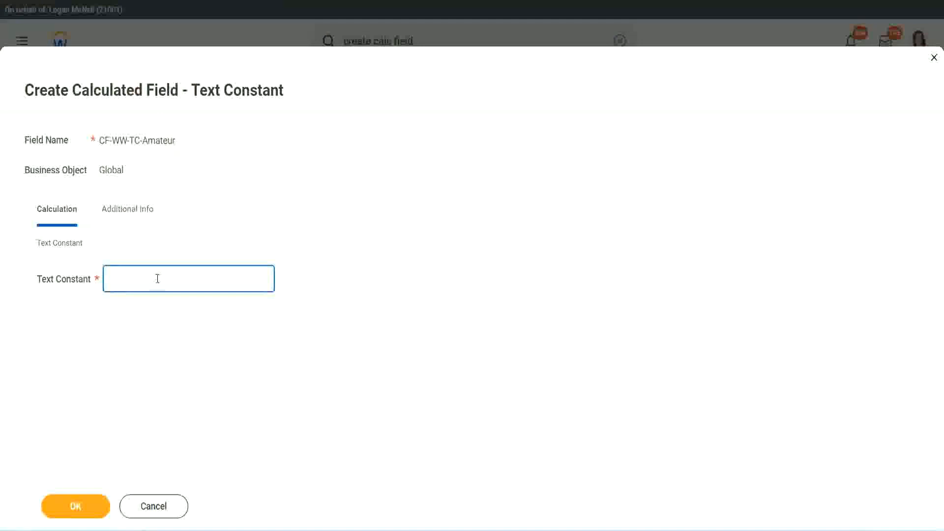
text(Amateur)
click(72, 506)
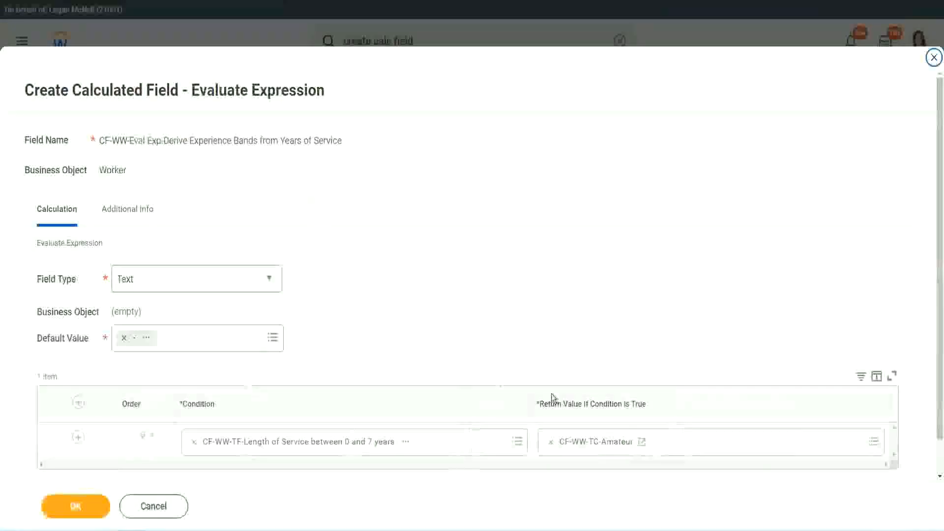
right_click(587, 446)
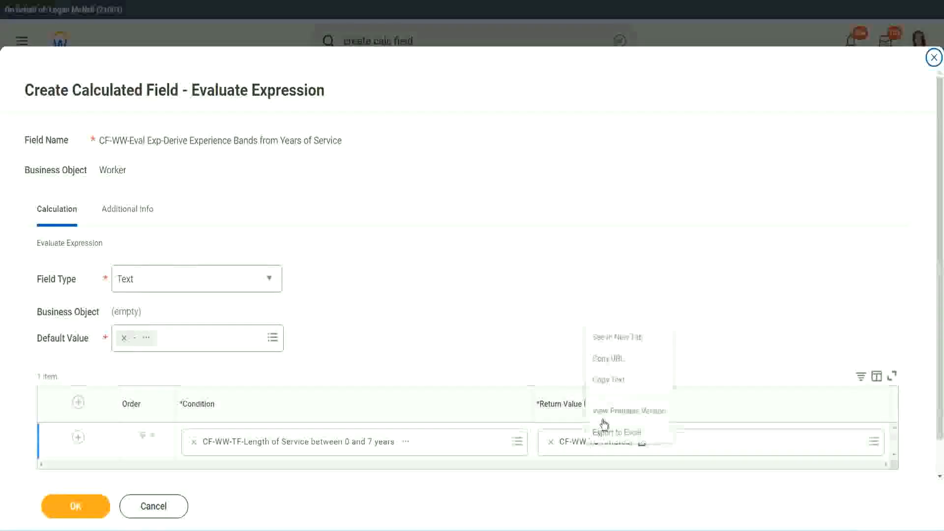
click(542, 400)
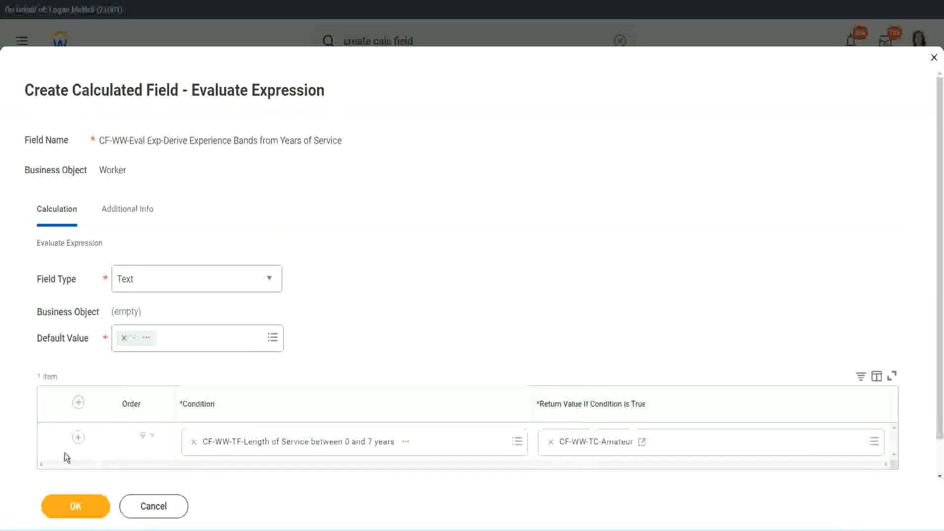
Step: Add three empty condition rows below the 0 to 7 years row
click(76, 445)
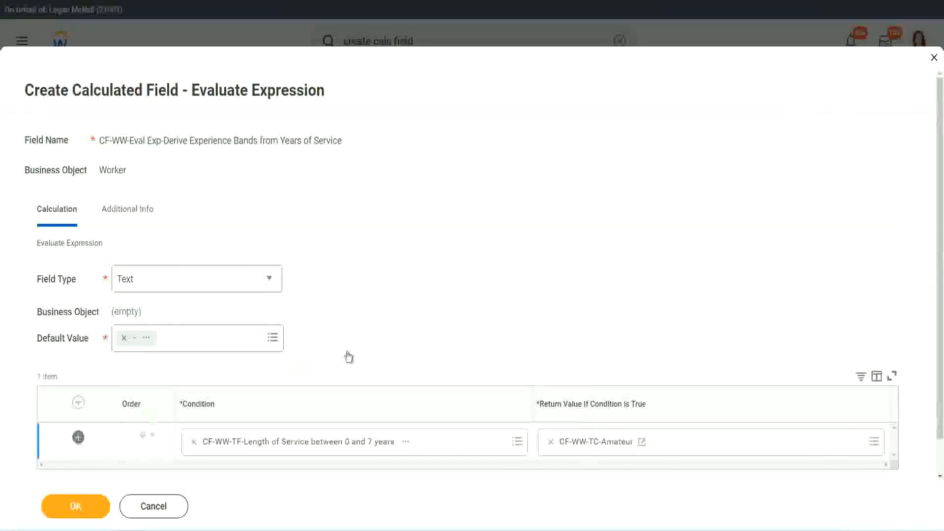
scroll(369, 342, down, 3)
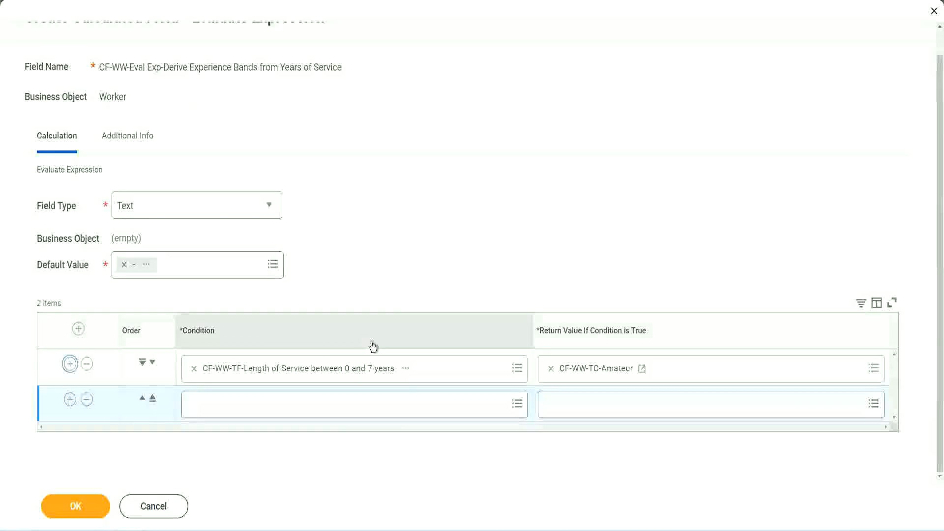
click(69, 400)
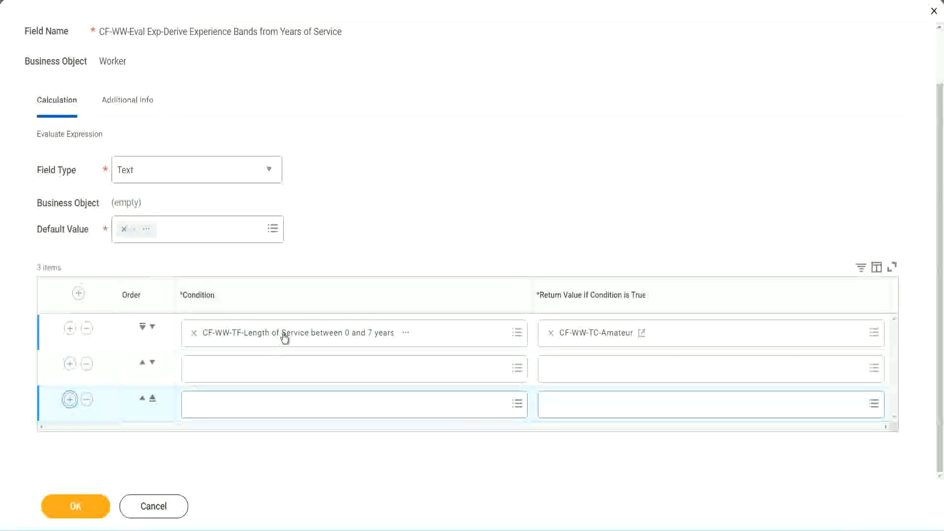
Step: Set the second row's condition to CF-WW-TF-Length of Service between 8 and 15 years
click(232, 373)
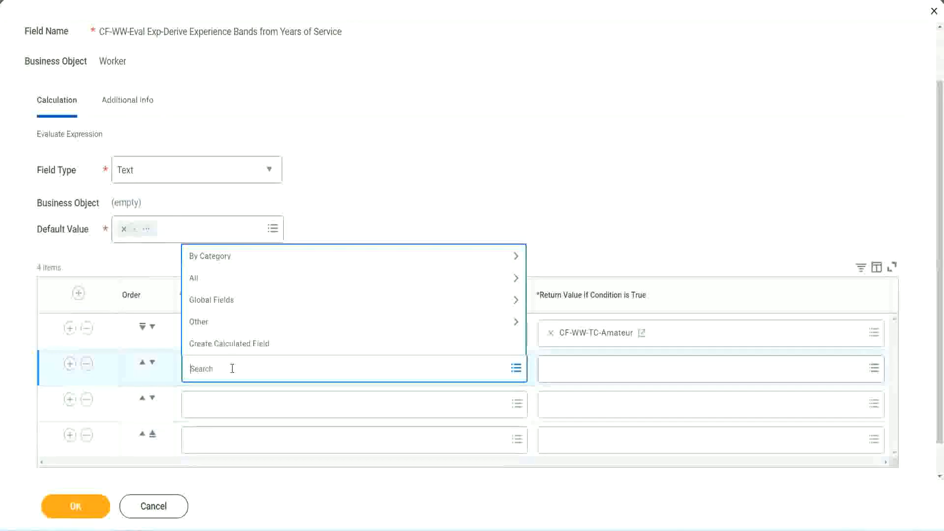
text(cf-ww)
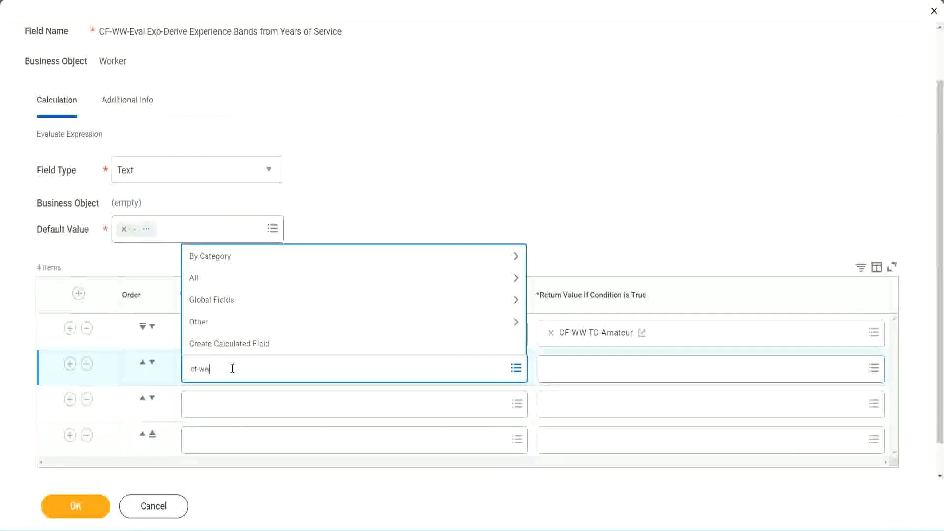
text(-tf)
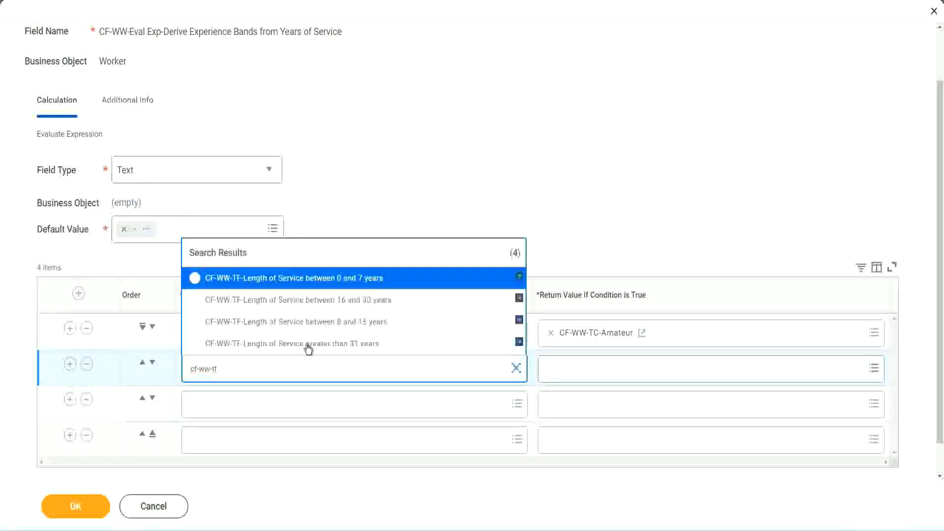
click(364, 325)
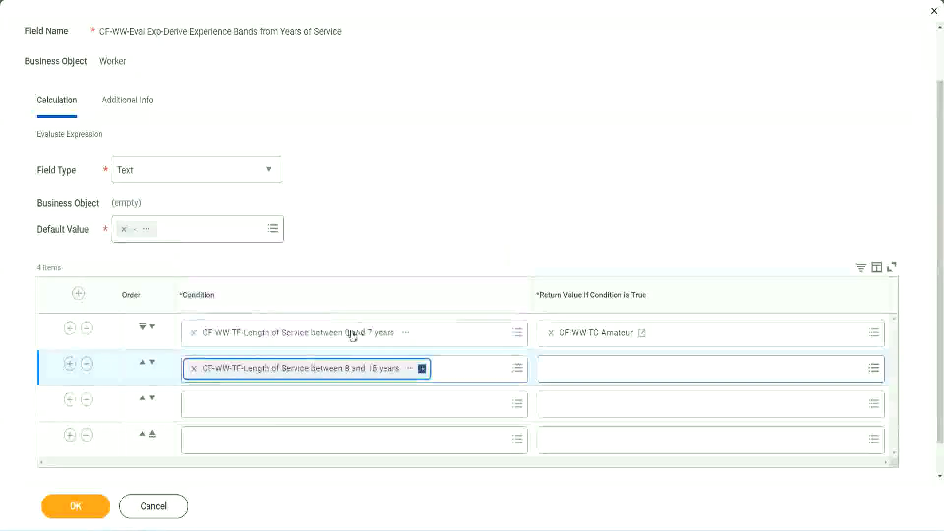
Step: Set the third row's condition to CF-WW-TF-Length of Service between 16 and 30 years
click(238, 405)
text(cf)
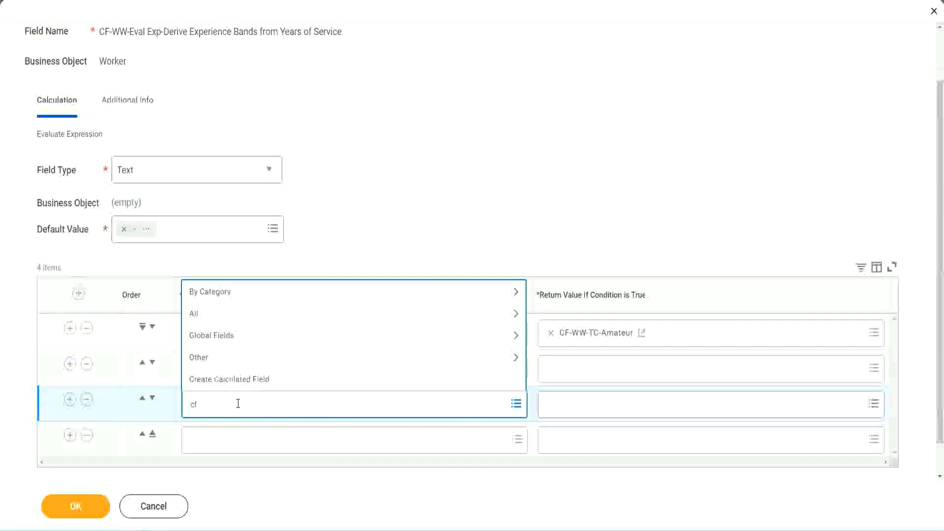
text(-ww-tf)
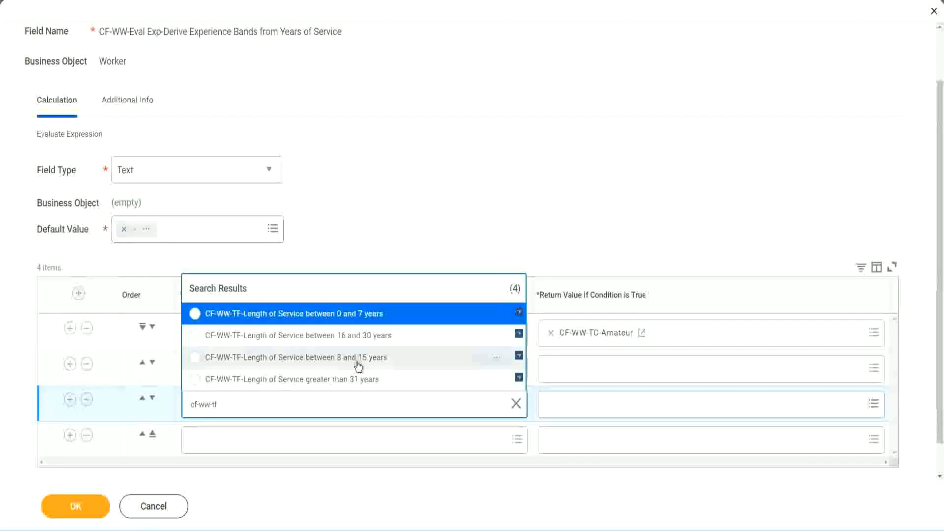
click(378, 340)
Step: Set the fourth row's condition to CF-WW-TF-Length of Service greater than 31 years
click(223, 441)
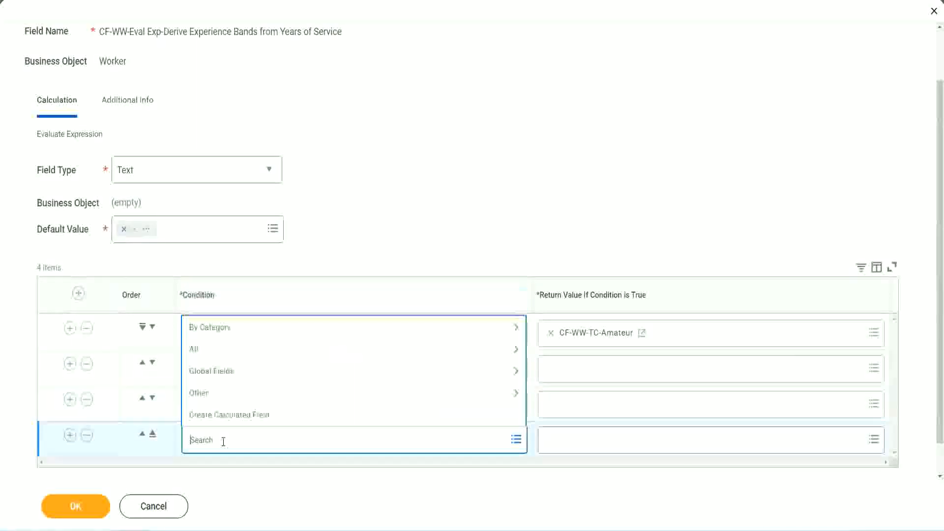
text(cf-ww)
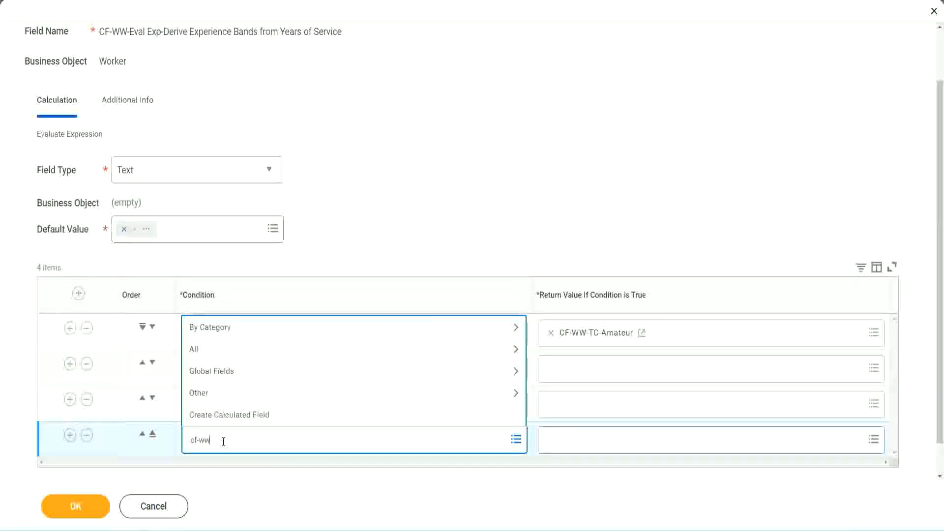
text( tf 31)
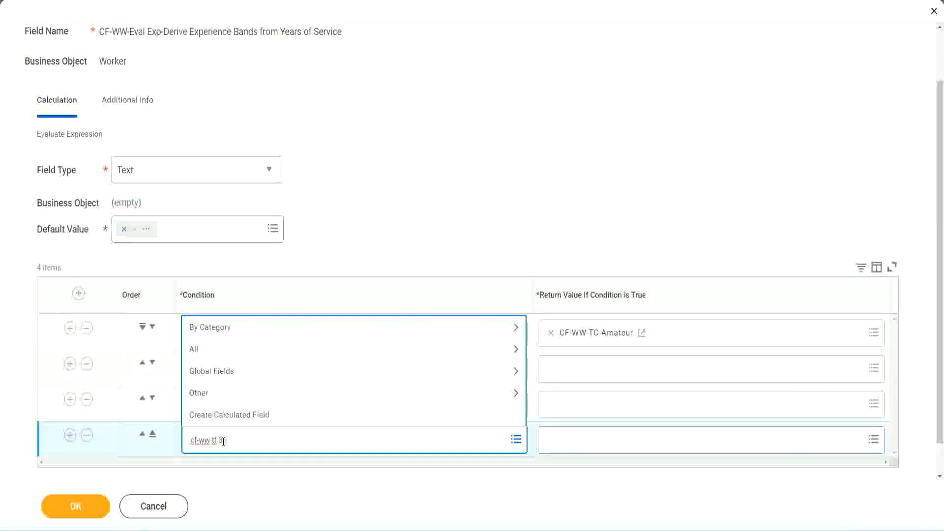
key(Return)
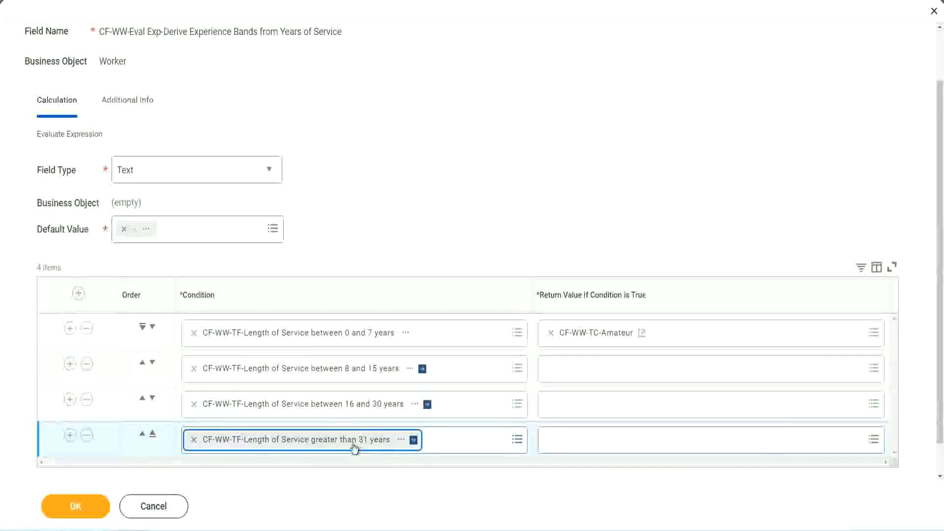
click(424, 203)
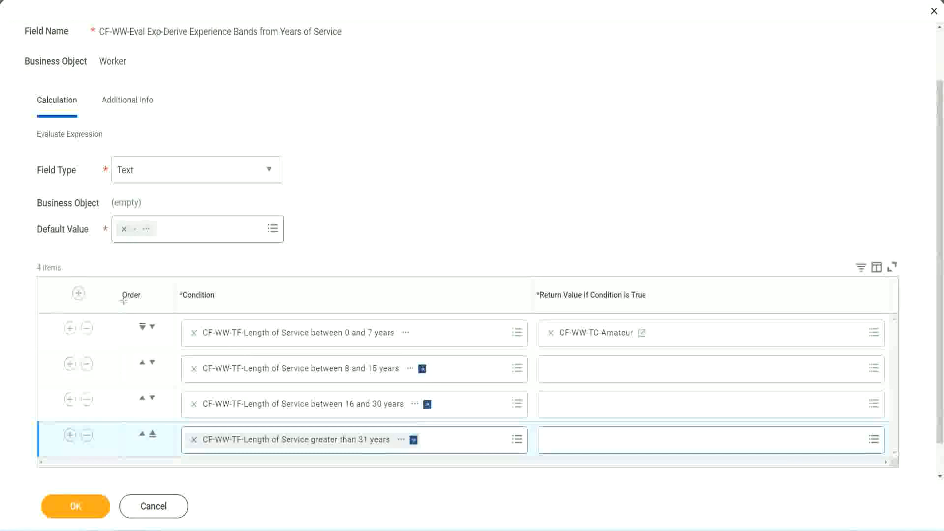
Step: Try moving the 8 to 15 years row above the 0 to 7 years row, and restore the original order
drag(106, 289, 105, 389)
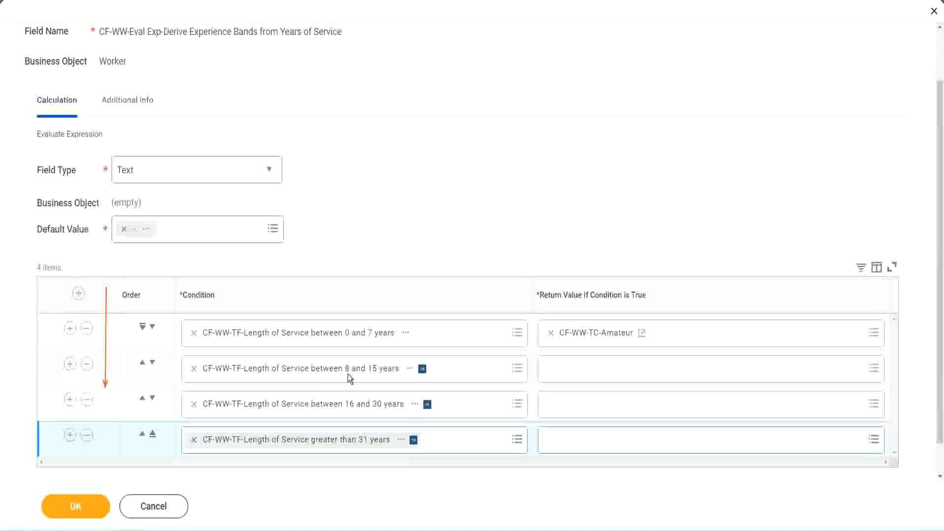
click(143, 365)
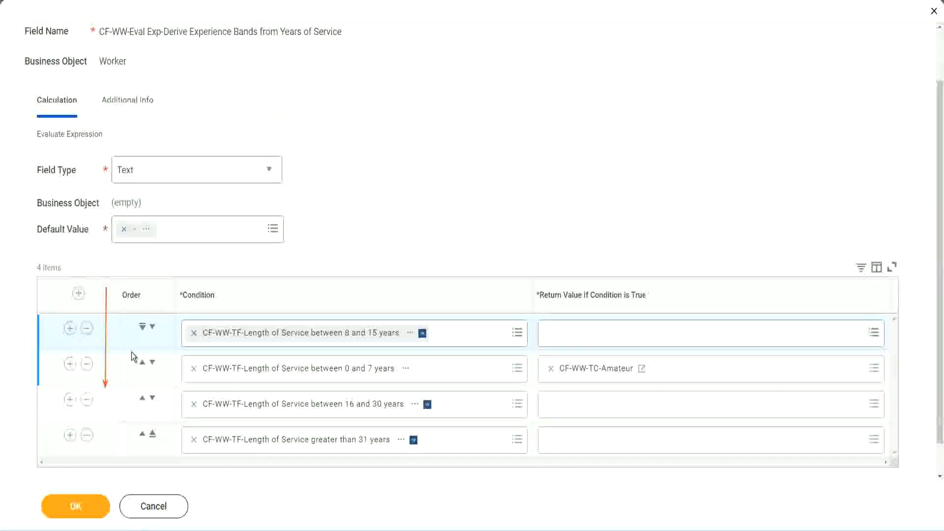
click(153, 327)
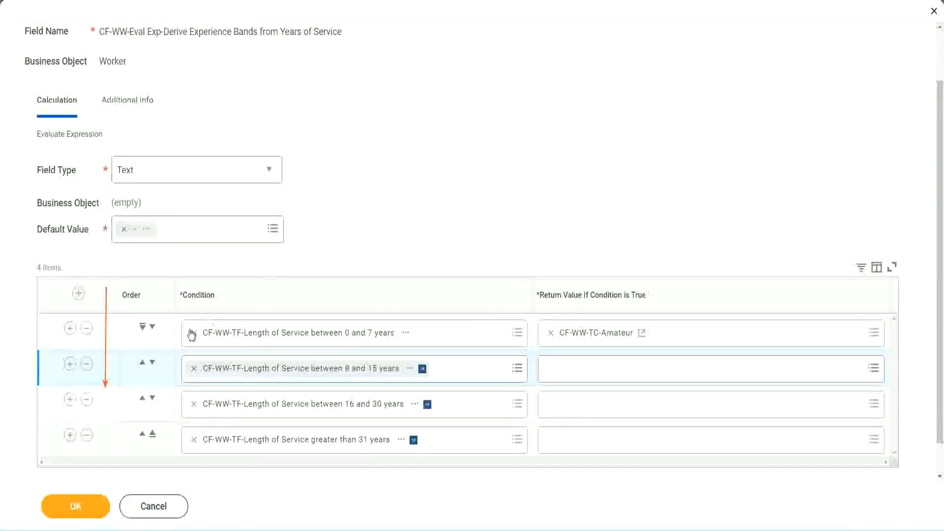
Step: Move the 8 to 15 years row up, copy the text of the CF-WW-TC-Amateur return value, and move the row back down
click(142, 364)
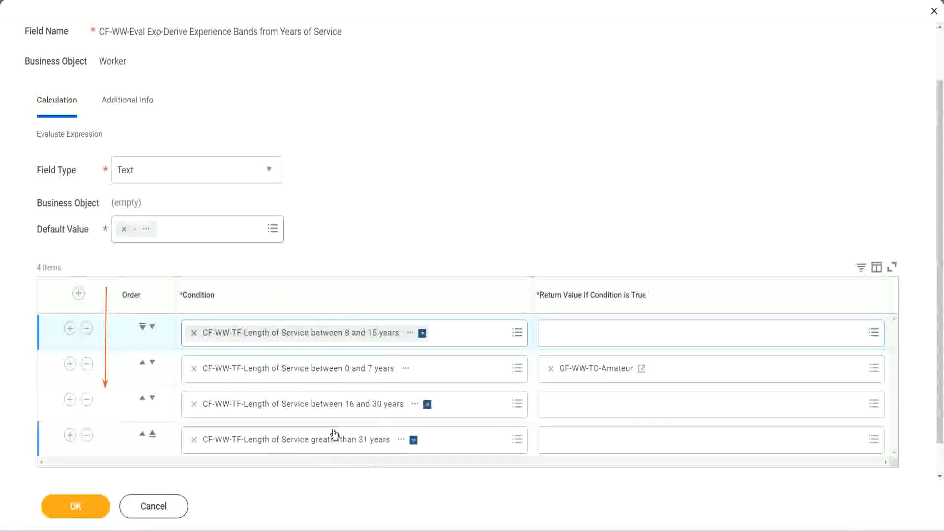
right_click(598, 376)
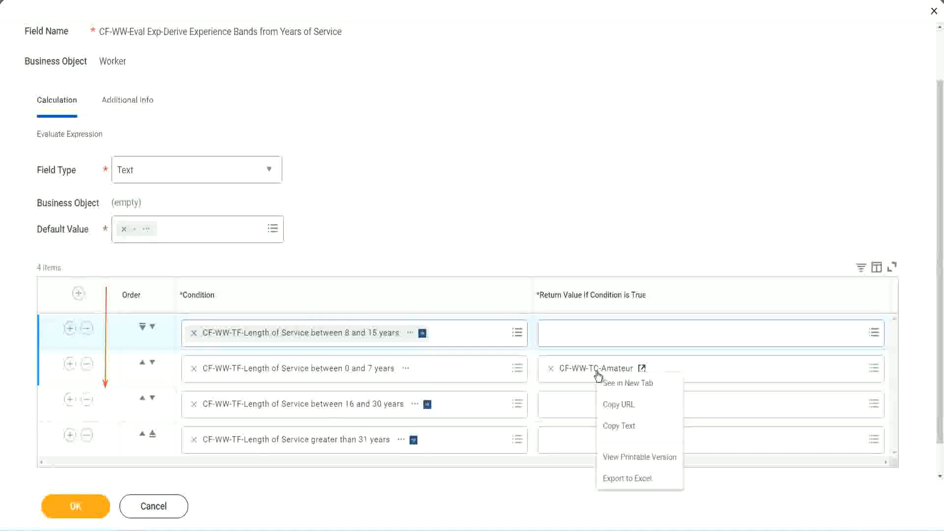
click(620, 426)
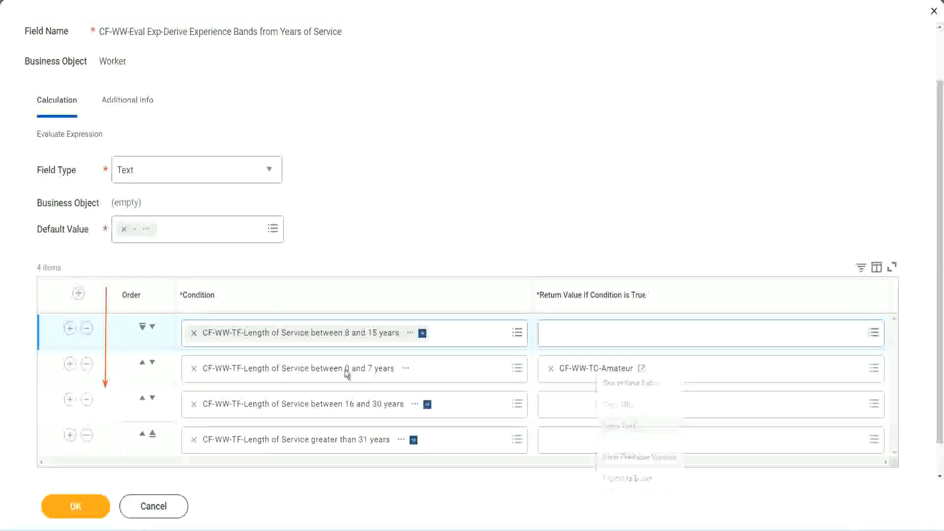
click(153, 327)
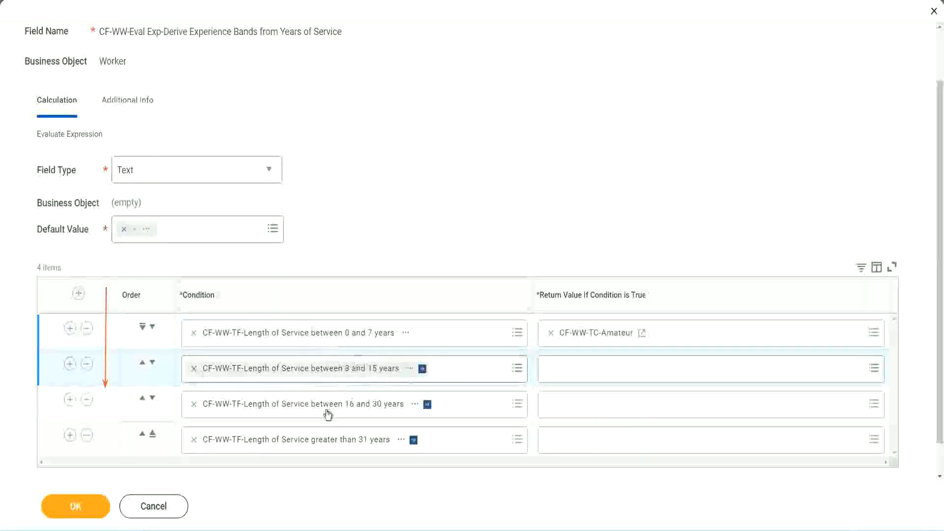
Step: Create a calculated field for the second row's return value named CF-WW-TC-Experienced, with business object Global and function Text Constant
click(546, 364)
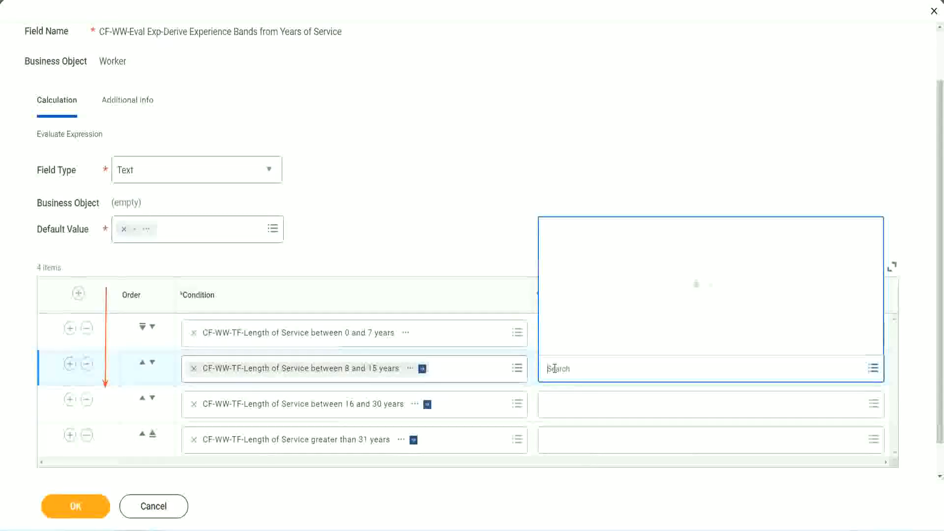
click(586, 349)
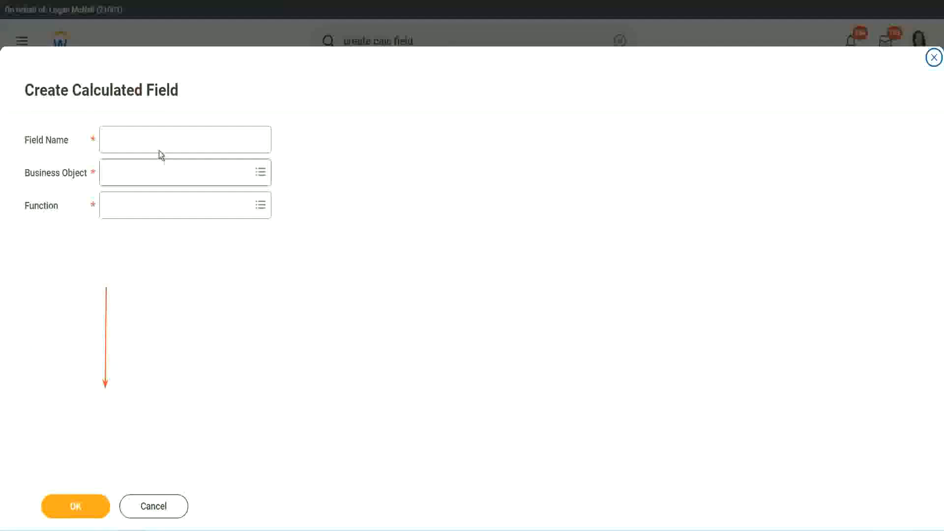
click(151, 139)
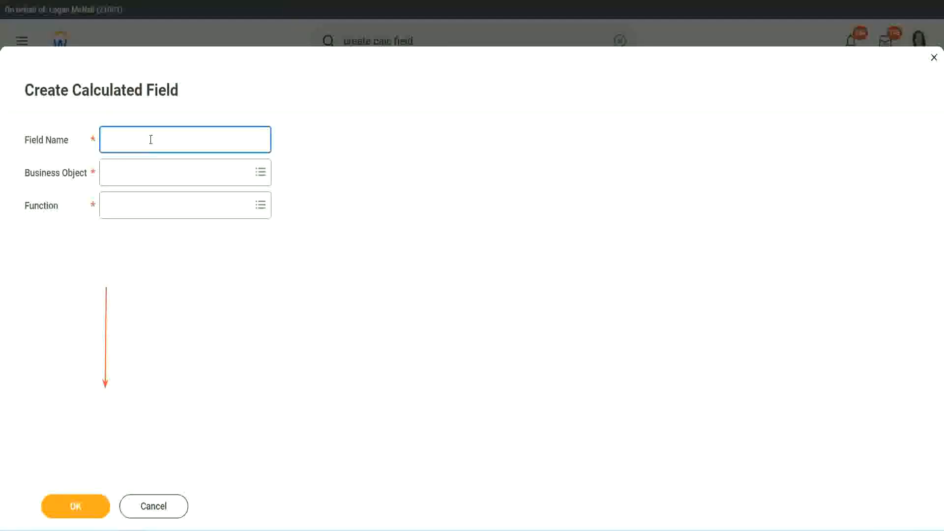
text(CF-WW-TC-Amateur)
double_click(181, 140)
text(Ex)
text(per)
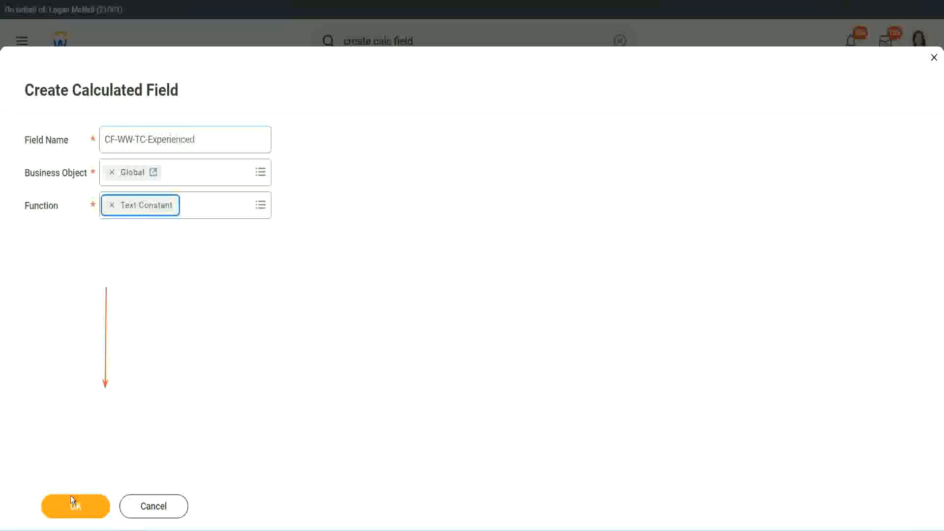
click(73, 506)
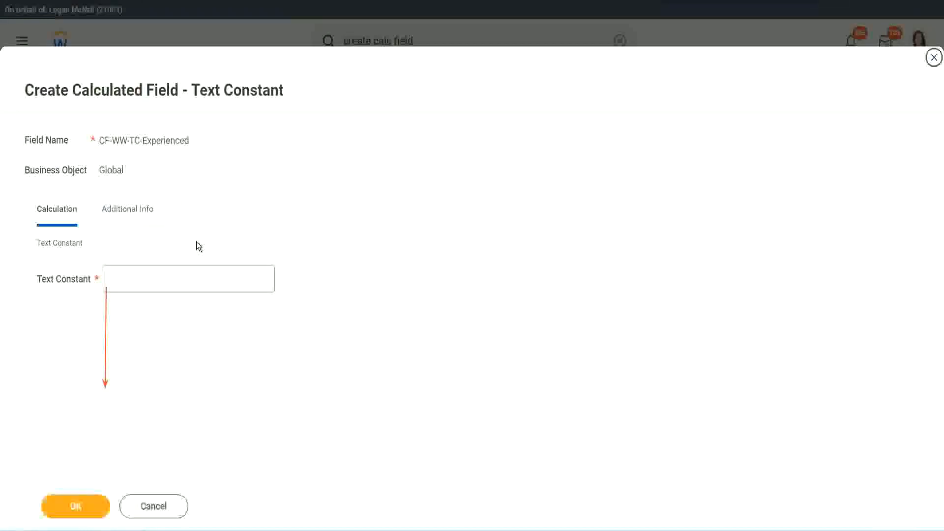
Step: Enter the text constant for CF-WW-TC-Experienced and save the field as the second row's return value
click(144, 280)
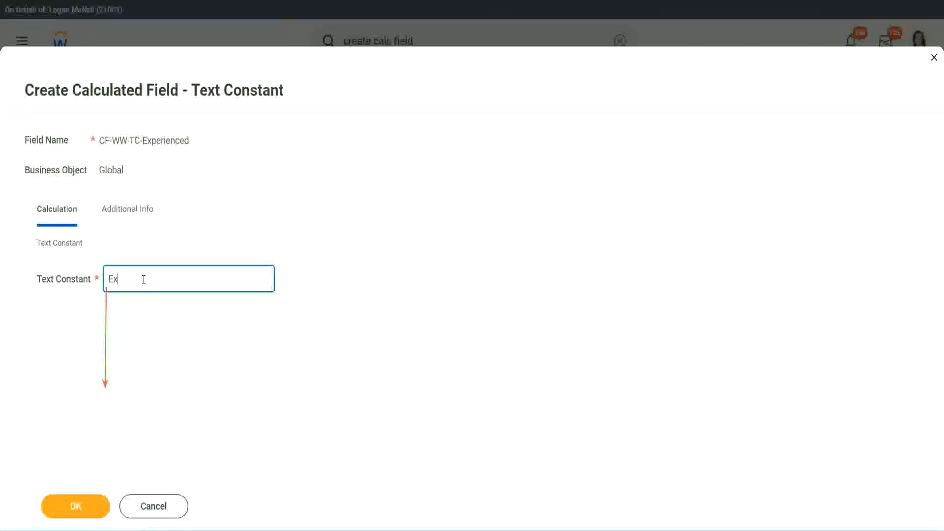
click(78, 507)
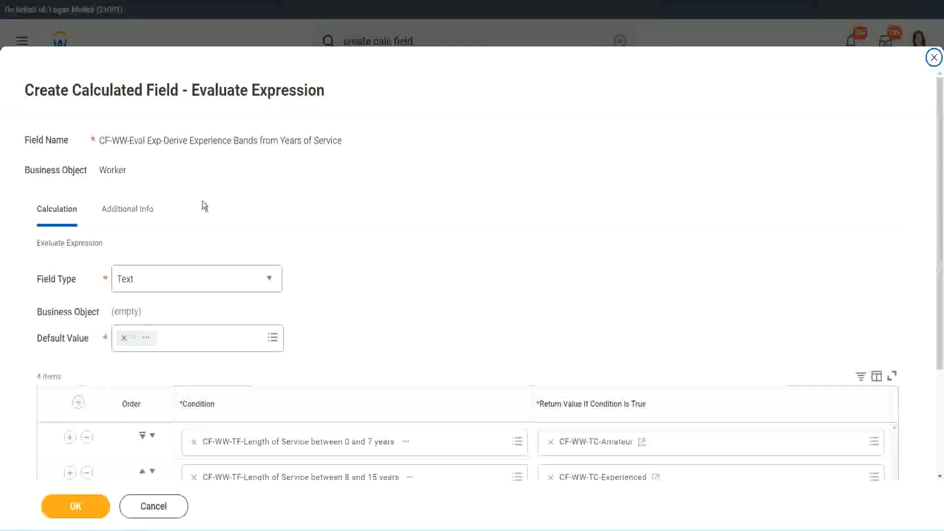
Step: Start a calculated field for the third row's return value, named CF-WW-TC-Senior with business object Global
scroll(436, 256, down, 3)
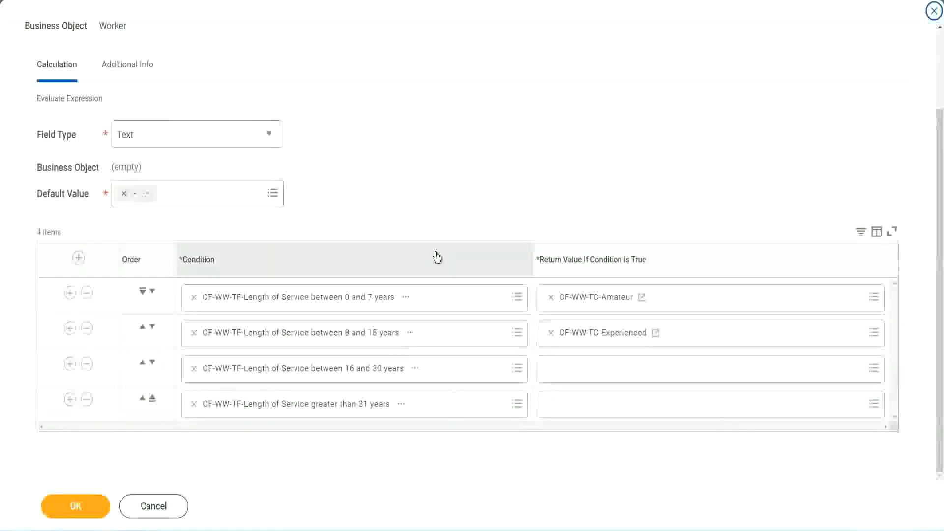
click(588, 370)
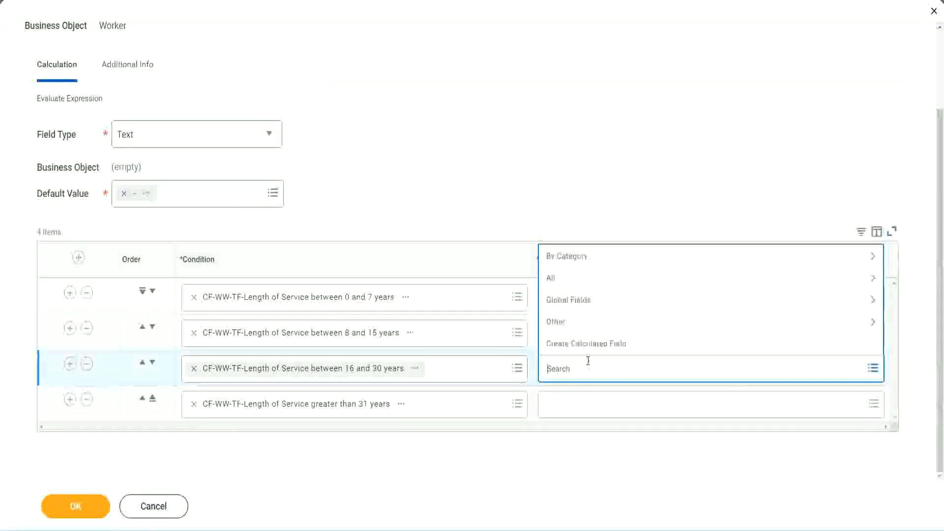
click(593, 345)
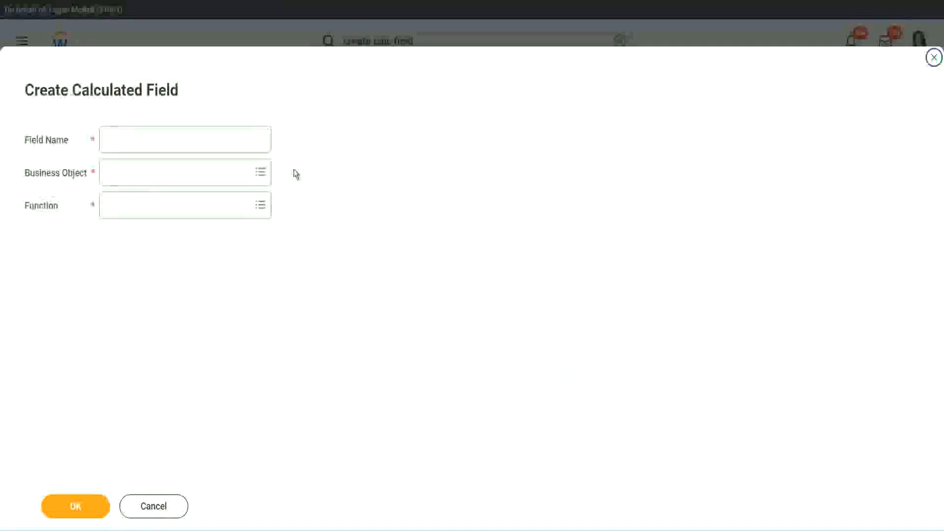
click(200, 140)
text(CF-WW-TC-Amateur)
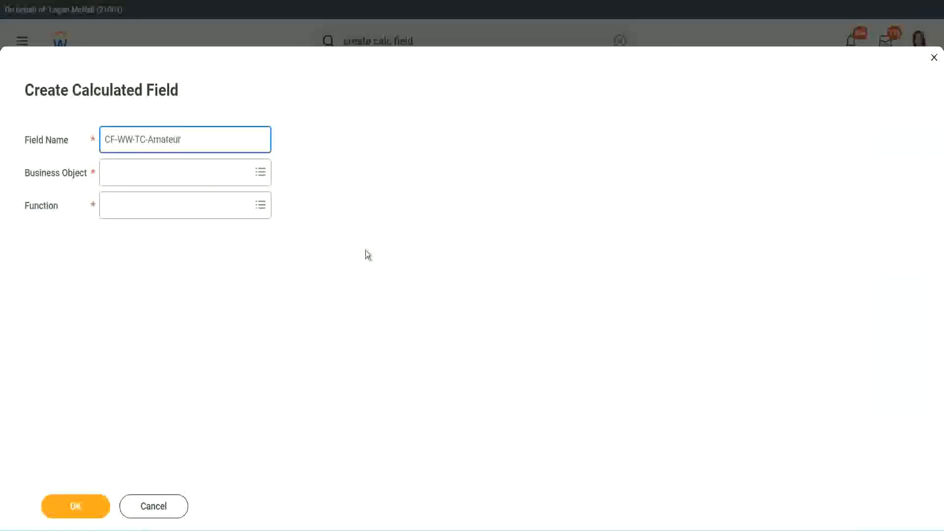
click(108, 173)
text(global)
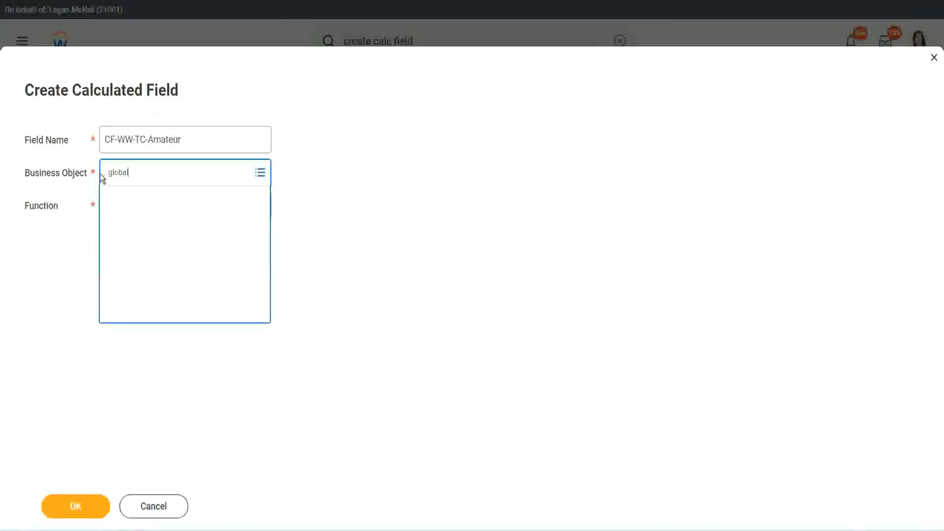
click(158, 143)
double_click(164, 139)
text(S)
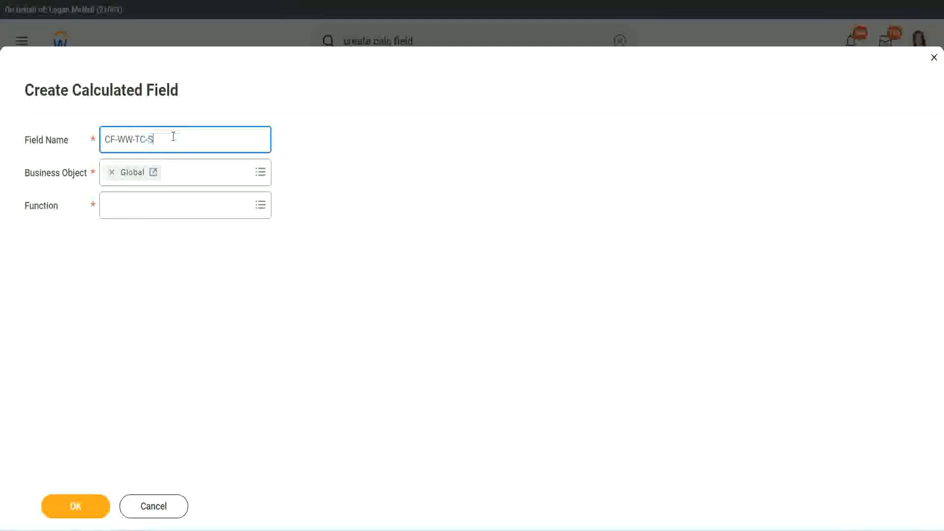
text(enior)
Step: Choose Text Constant as the function of CF-WW-TC-Senior and continue to its calculation settings
click(150, 215)
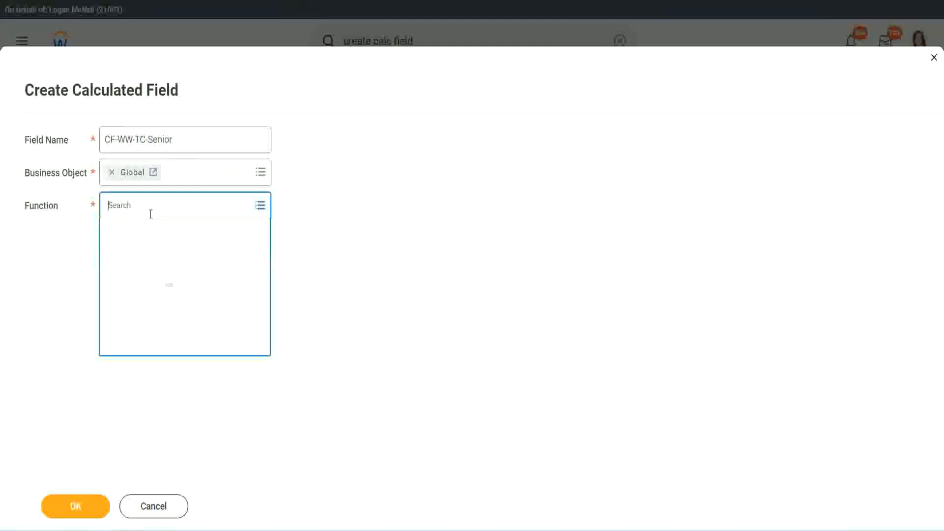
text(tc)
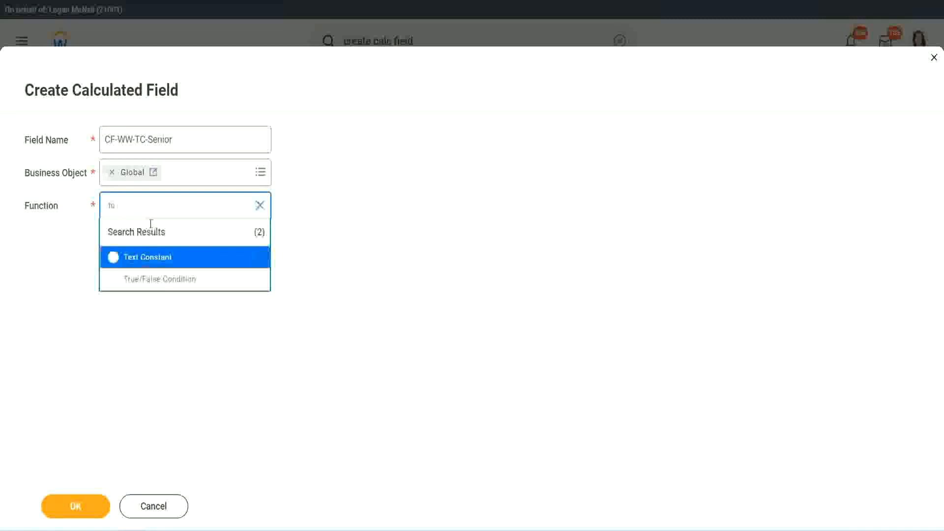
click(146, 256)
click(84, 511)
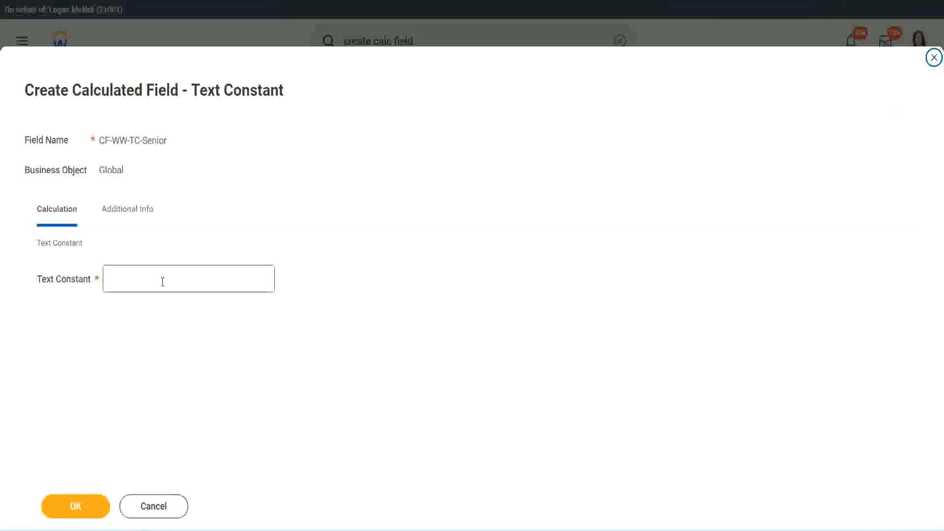
Step: Set the text constant to Senior and save the field as the third row's return value
click(159, 276)
text(Se)
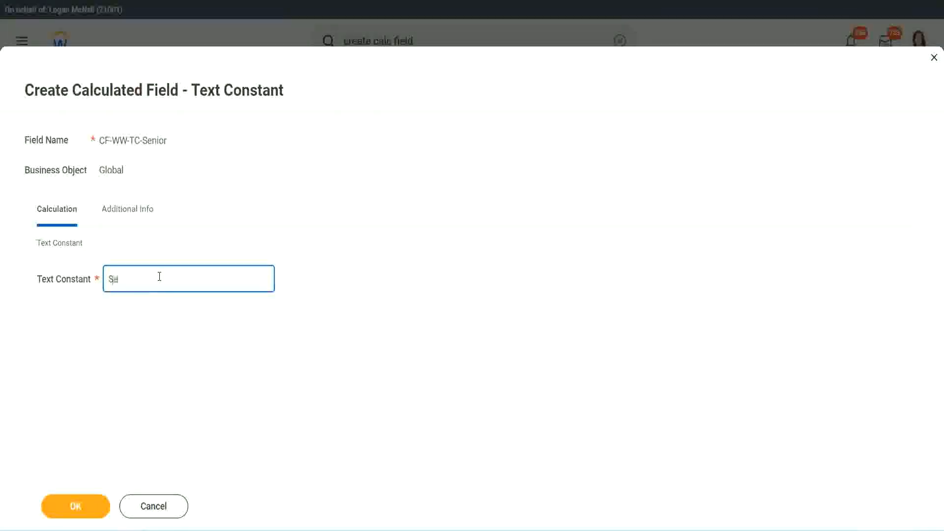
text(nior)
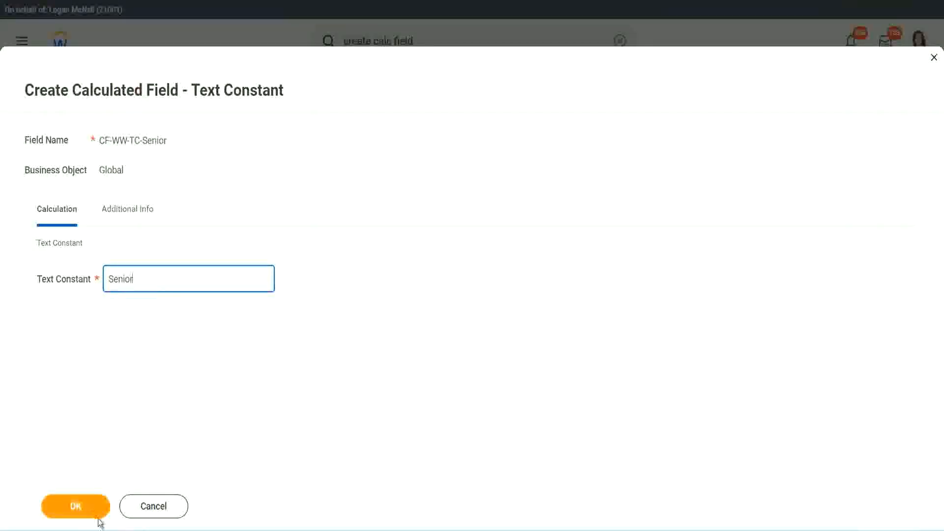
click(95, 509)
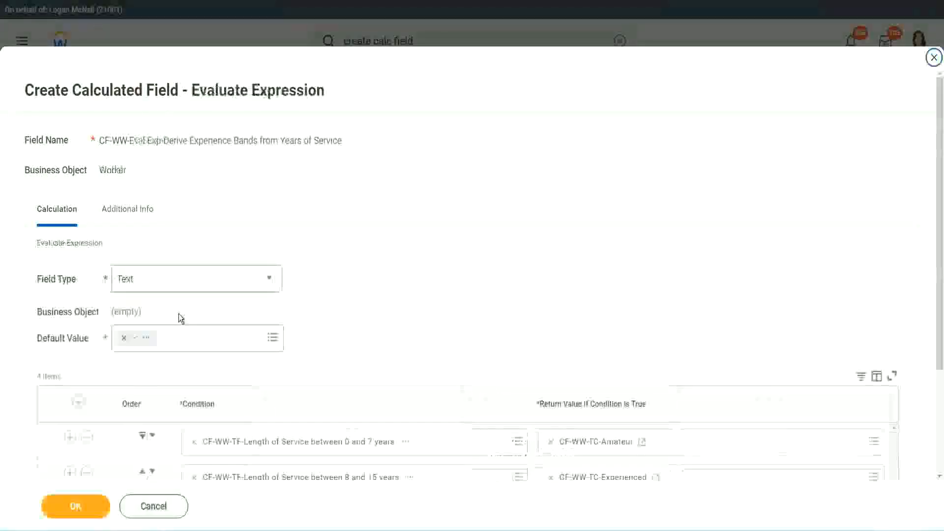
Step: Copy the name of the third row's return value and start a new calculated field for the fourth row's return value
scroll(683, 353, down, 2)
scroll(683, 353, down, 1)
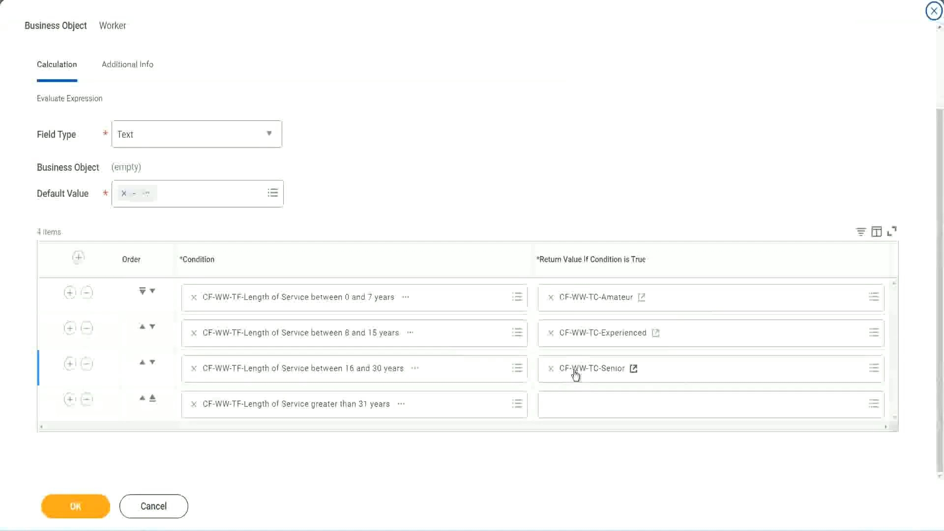
right_click(574, 371)
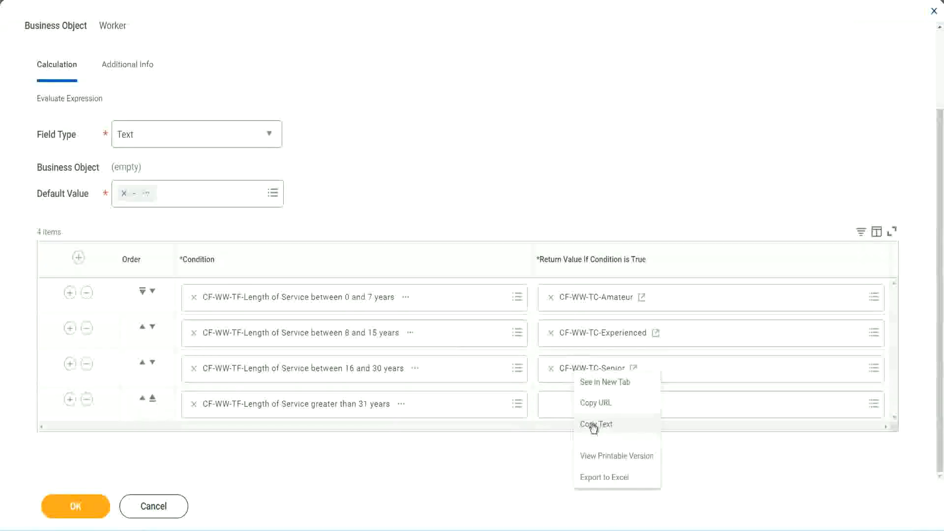
click(584, 421)
click(574, 405)
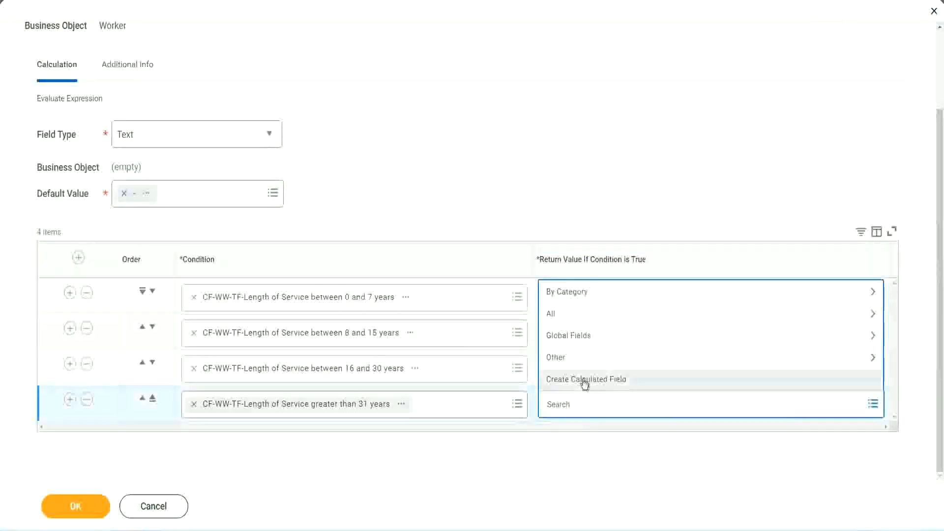
click(584, 383)
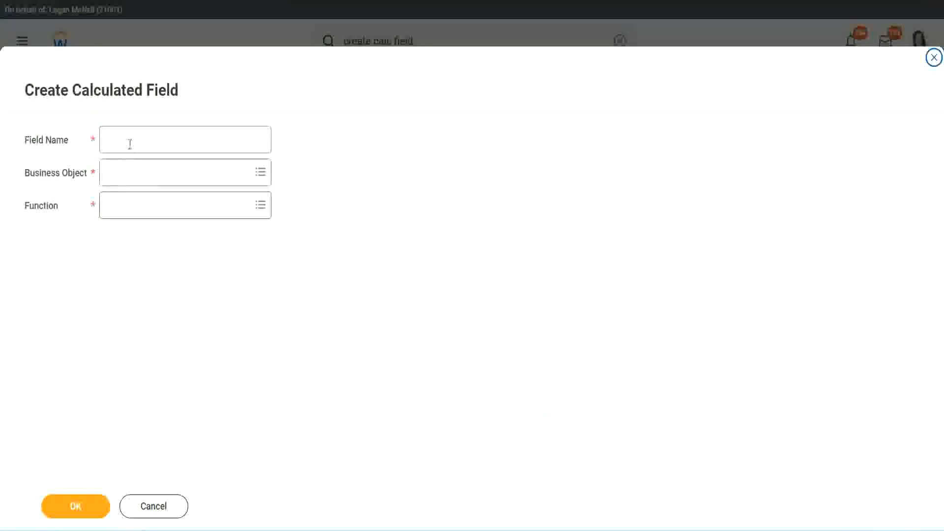
Step: Name the new calculated field CF-WW-TC-Legend, based on the copied name, and set its business object to Global
click(130, 144)
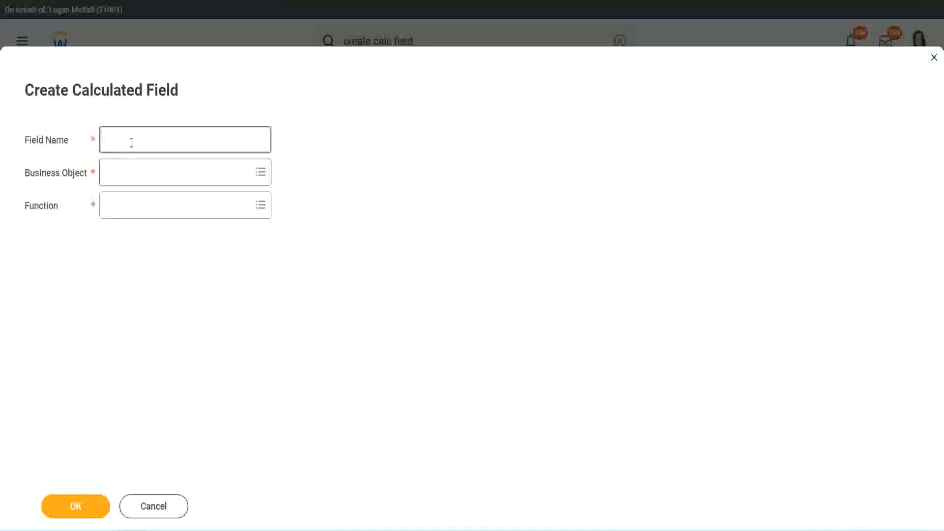
key(ctrl+v)
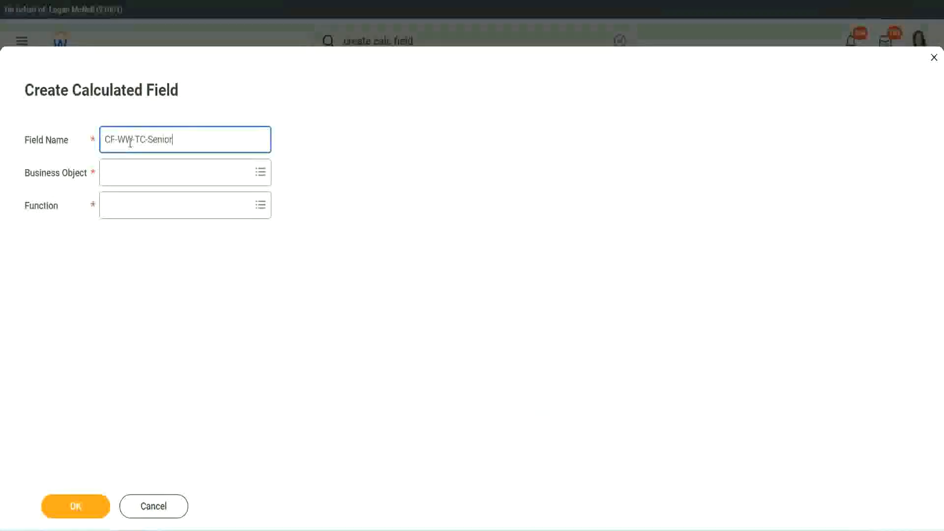
key(ctrl+shift+Left)
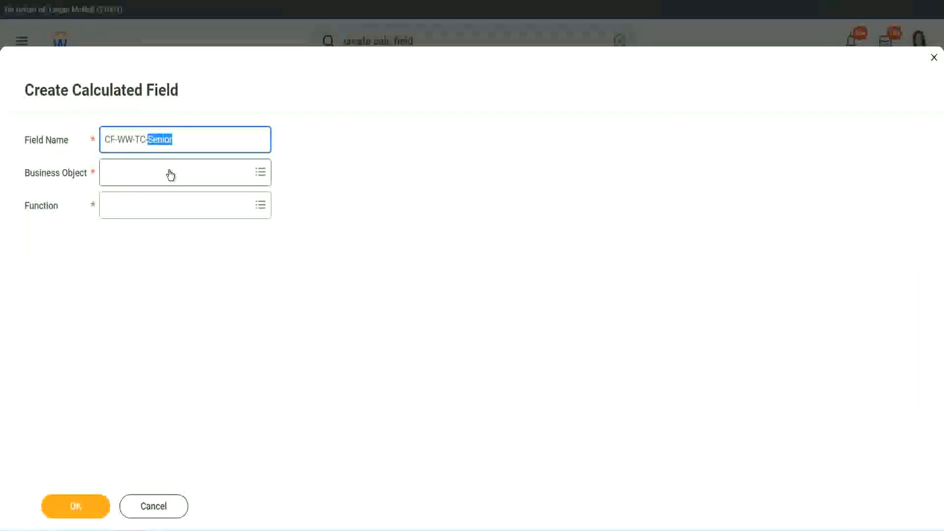
text(Legend)
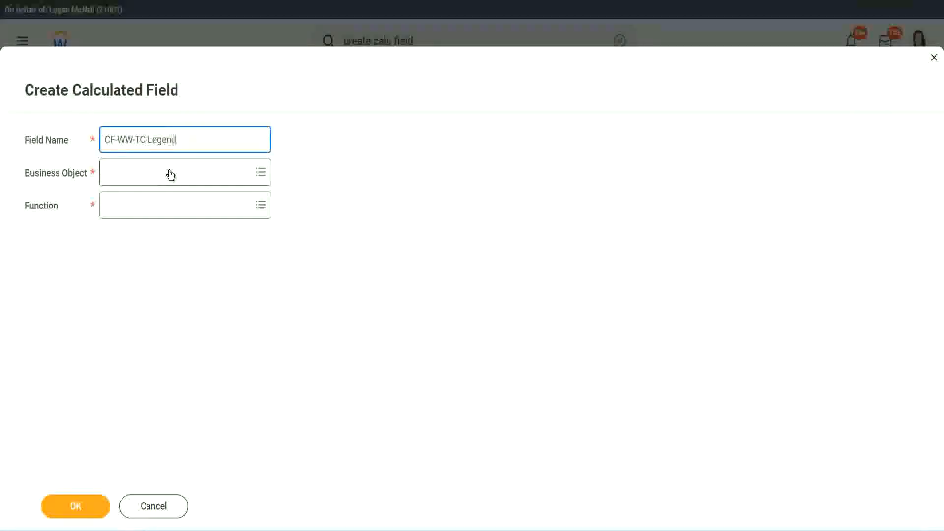
click(133, 180)
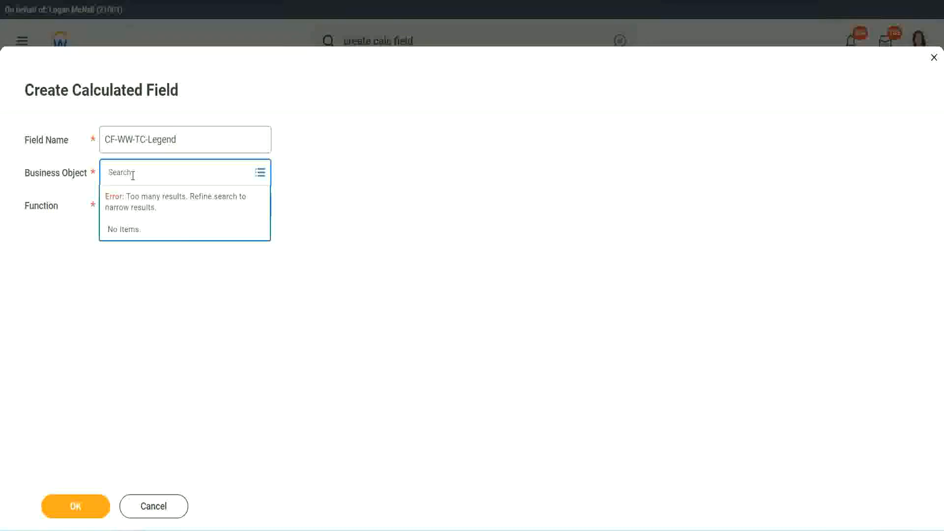
text(global)
key(Return)
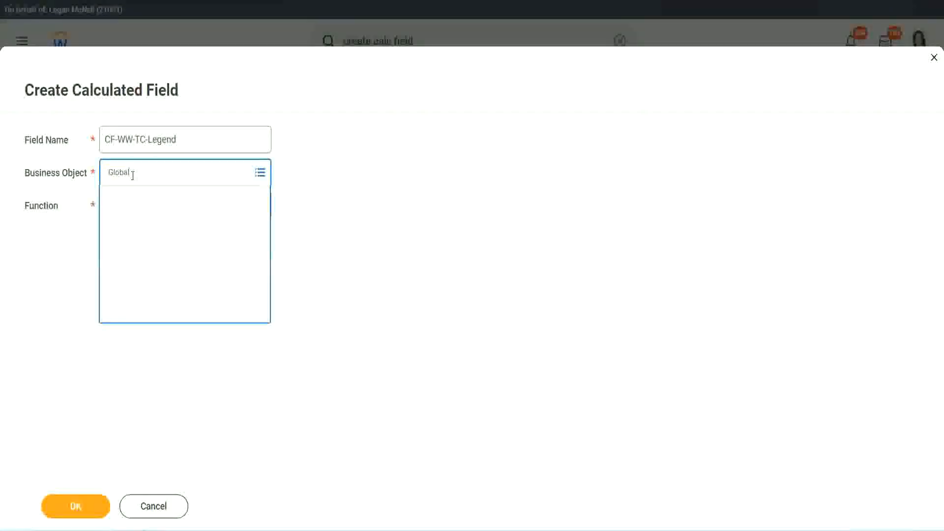
click(140, 227)
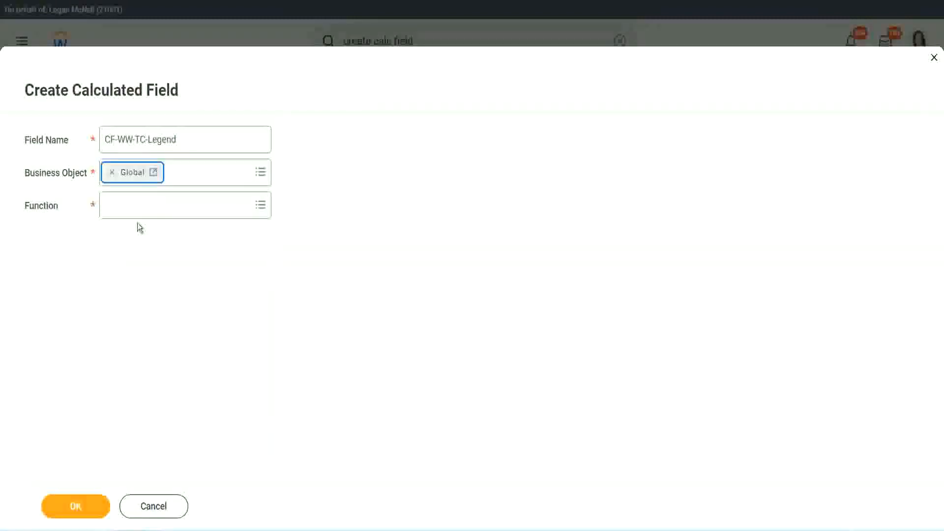
Step: Choose Text Constant as the function of CF-WW-TC-Legend and continue to its calculation settings
click(135, 206)
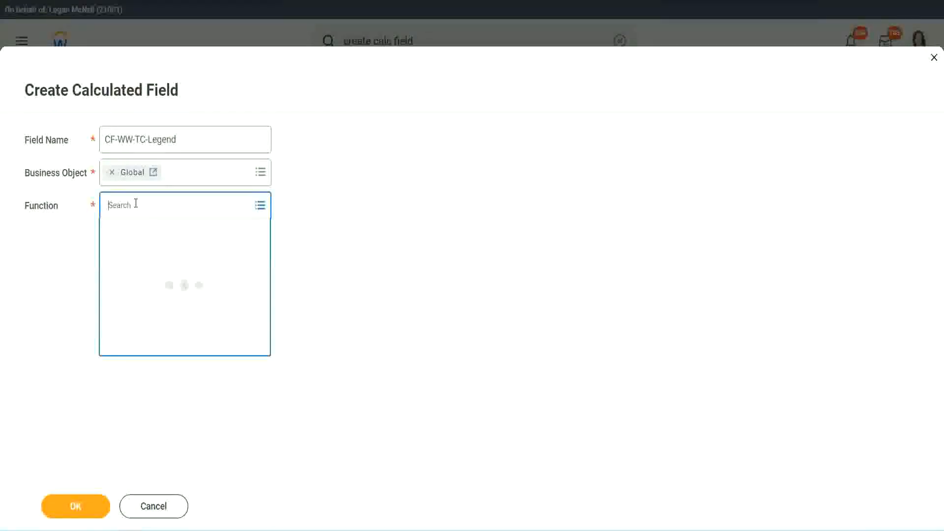
text(tc)
key(Return)
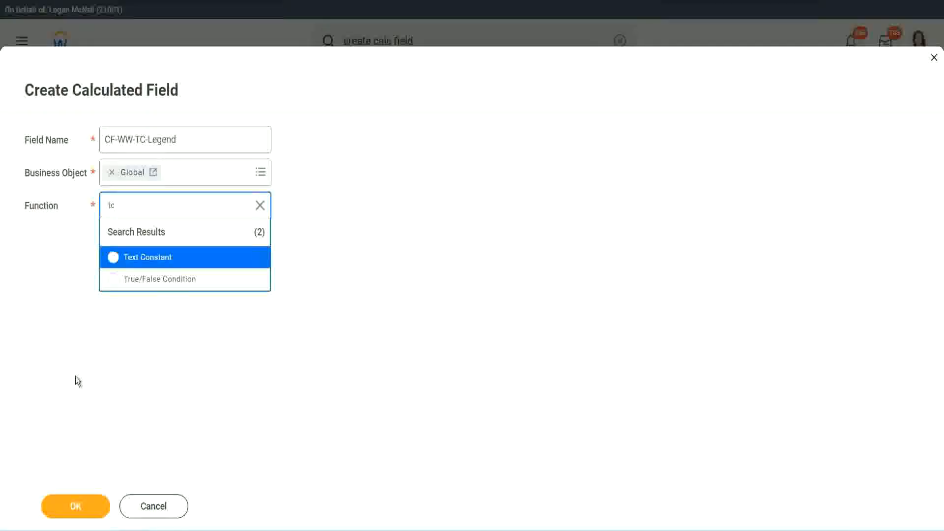
click(175, 258)
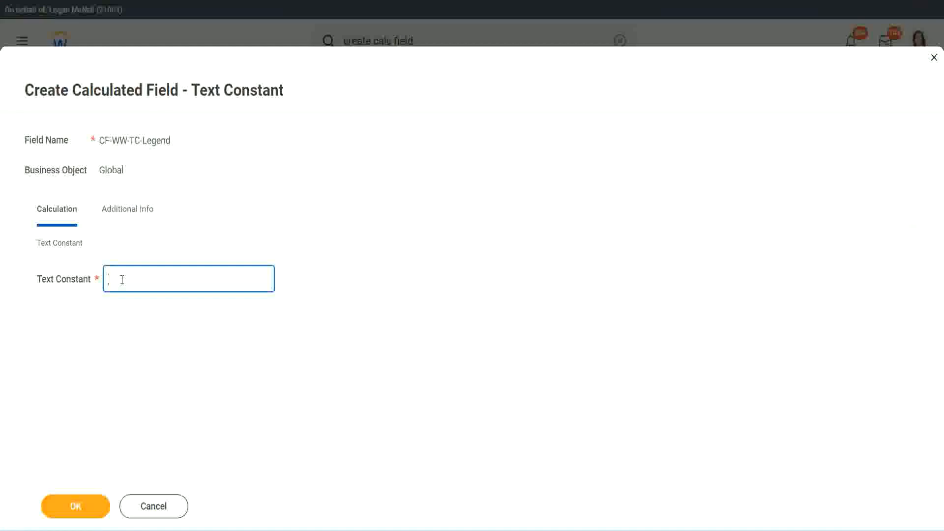
Step: Set the text constant to Legend and save the field as the fourth row's return value
text(Legend)
click(79, 507)
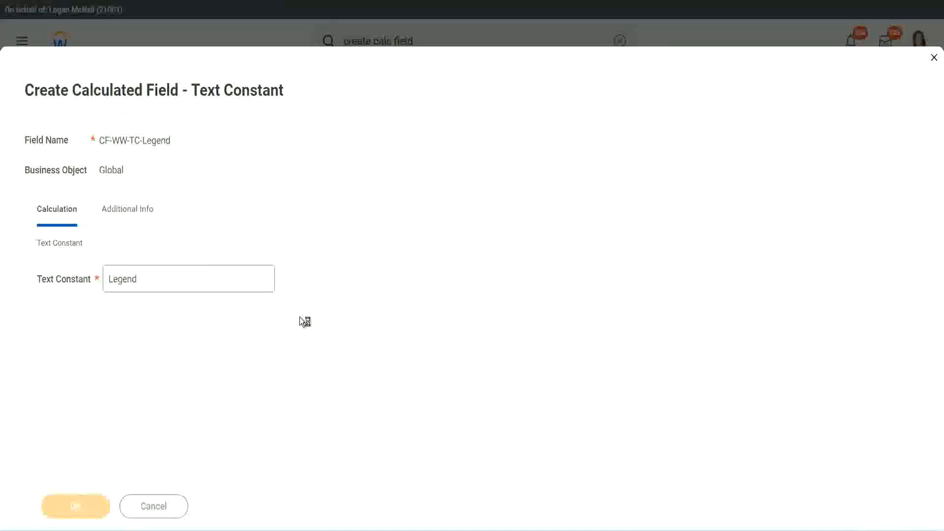
scroll(501, 265, down, 3)
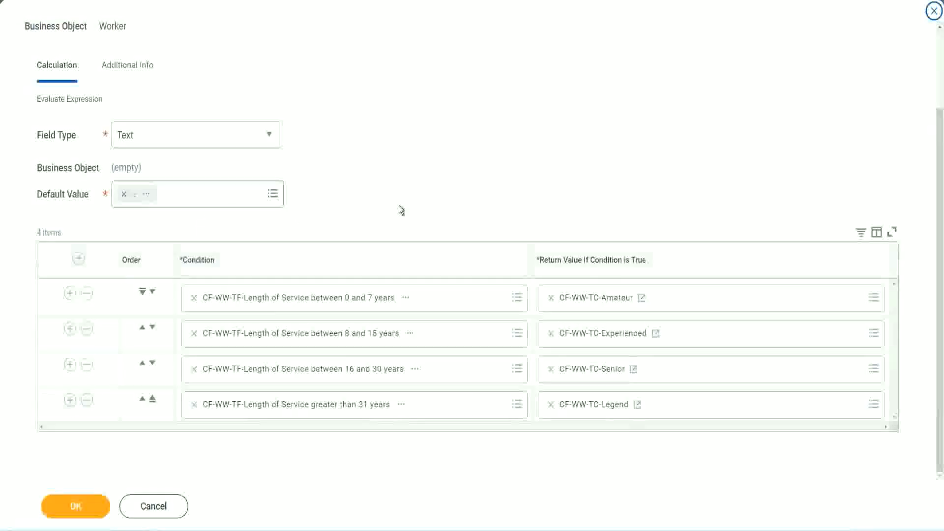
Step: Review the field type, conditions and return values, and save the Evaluate Expression calculated field
scroll(400, 198, up, 1)
scroll(400, 192, up, 1)
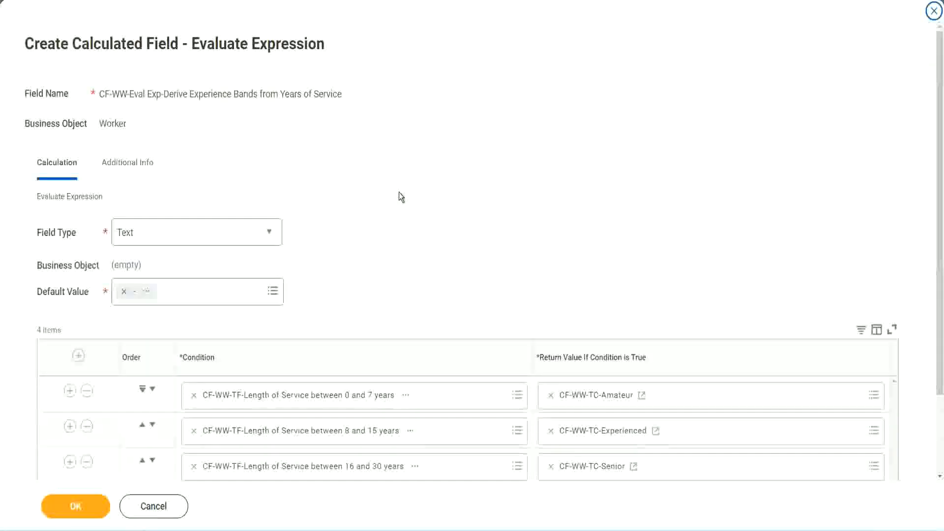
scroll(400, 197, down, 2)
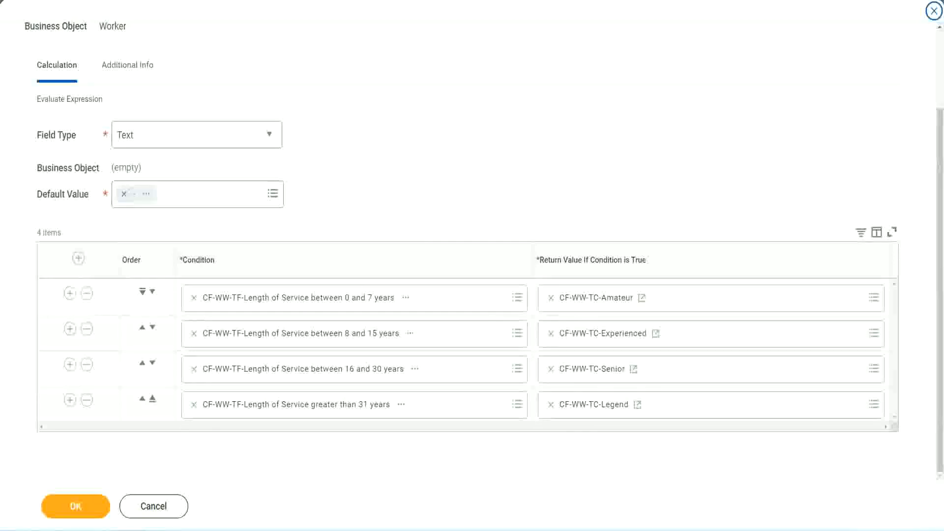
mouse_move(605, 138)
mouse_down()
mouse_move(603, 213)
mouse_move(612, 234)
mouse_up()
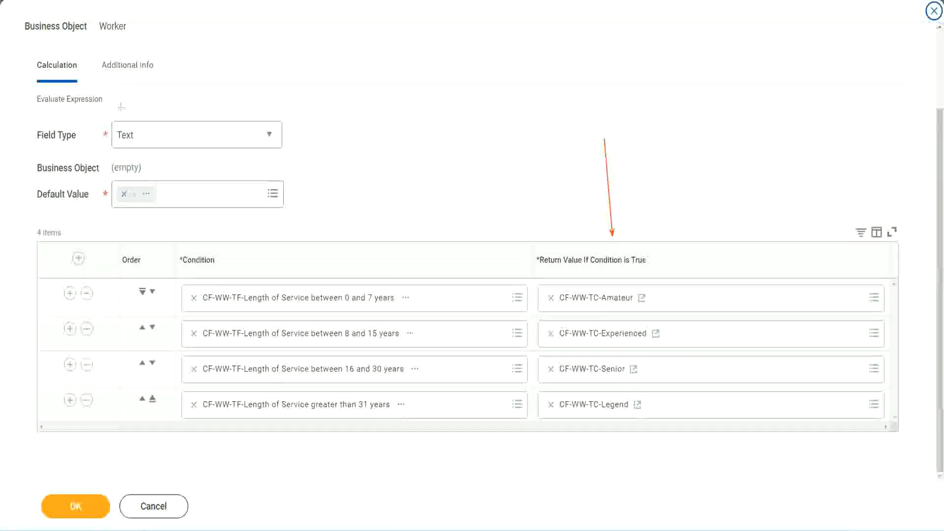
drag(117, 84, 120, 118)
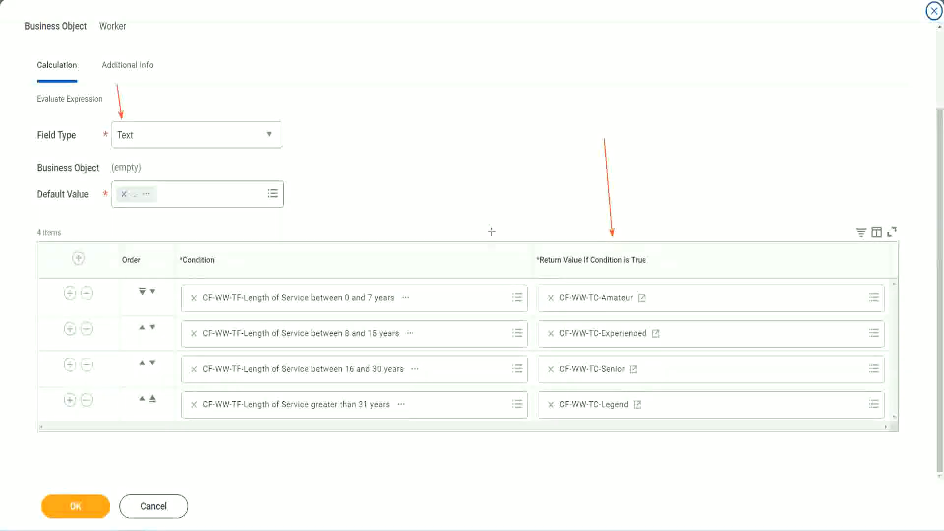
click(82, 504)
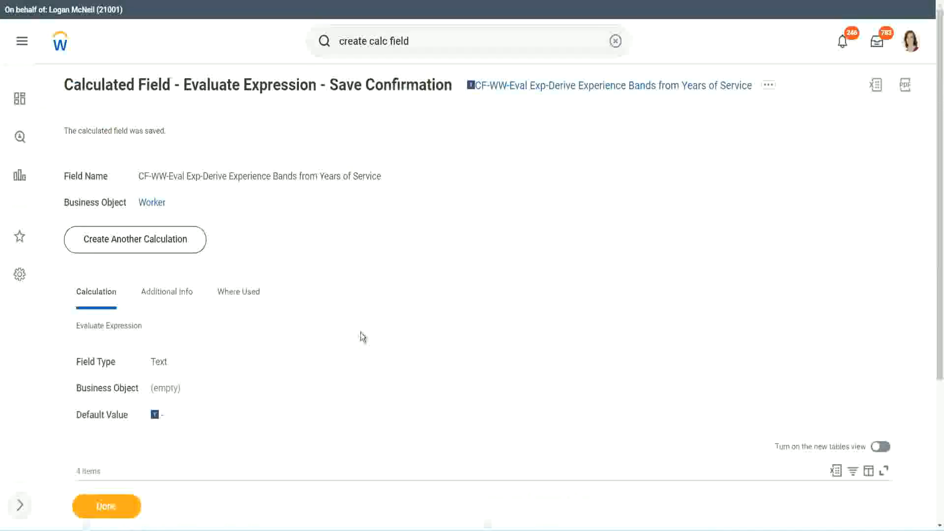
Step: Review the saved Evaluate Expression field, copy its name and close the save confirmation
scroll(362, 337, down, 4)
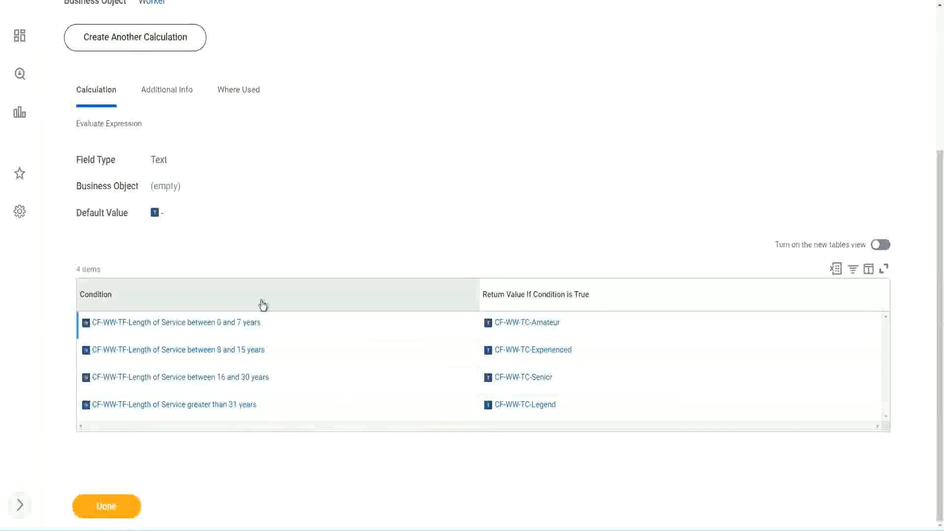
scroll(261, 301, up, 4)
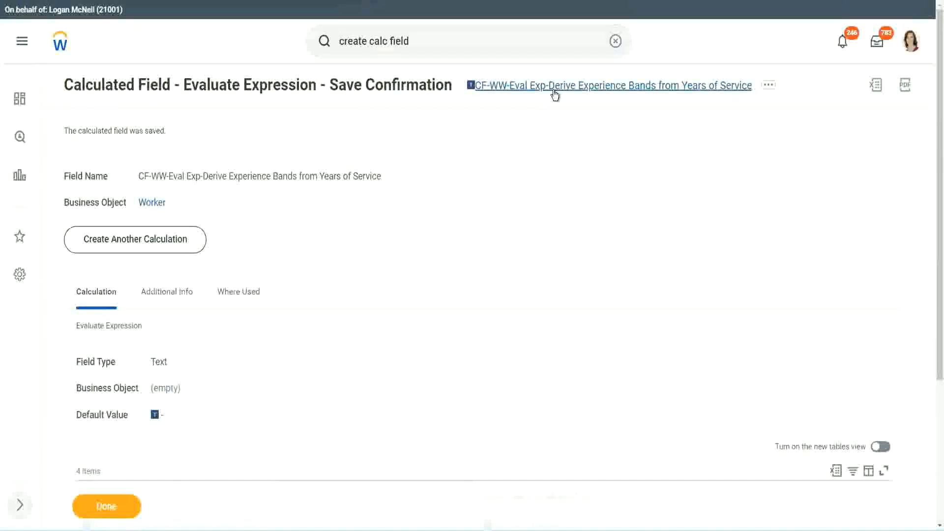
click(576, 146)
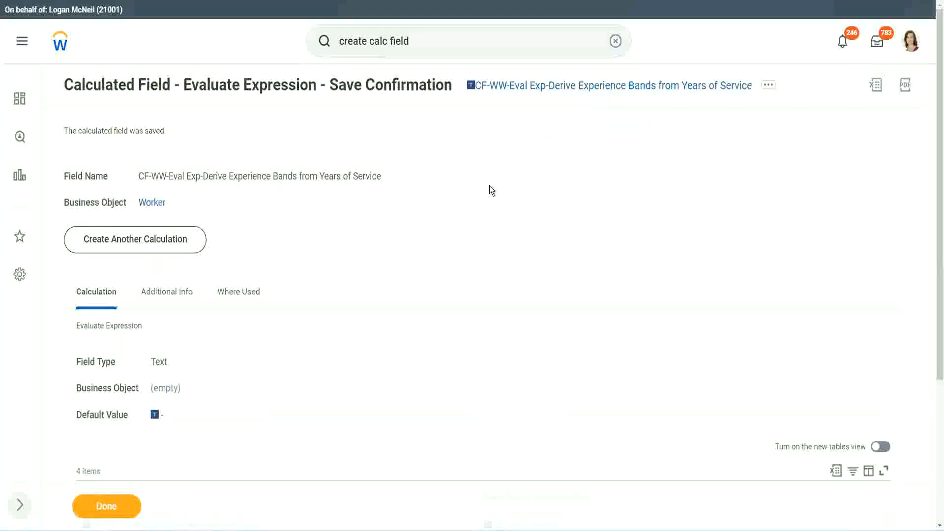
click(105, 508)
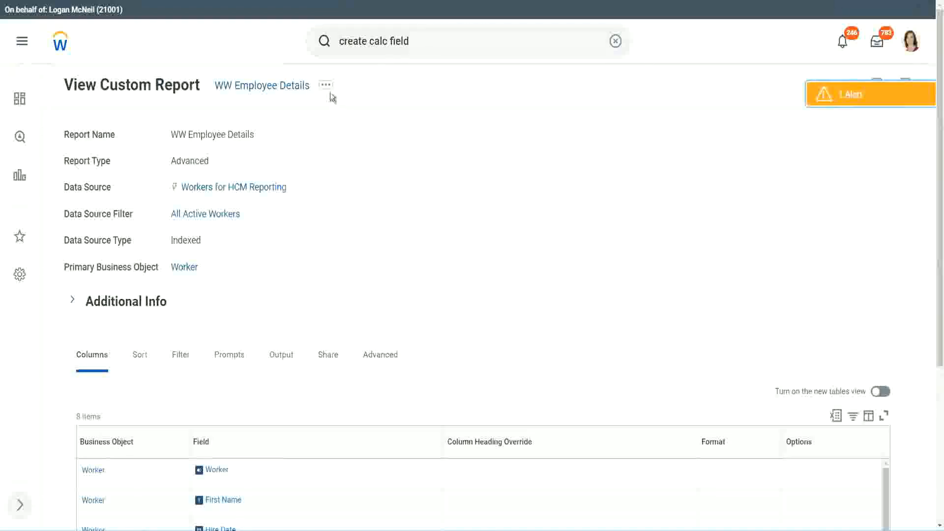
Step: Open the WW Employee Details custom report for editing and go to its column definitions
click(326, 86)
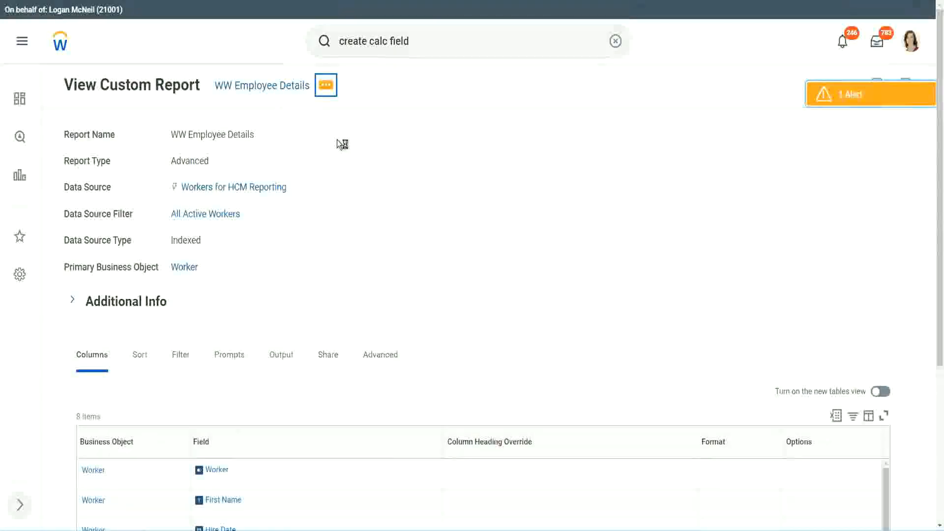
mouse_move(386, 140)
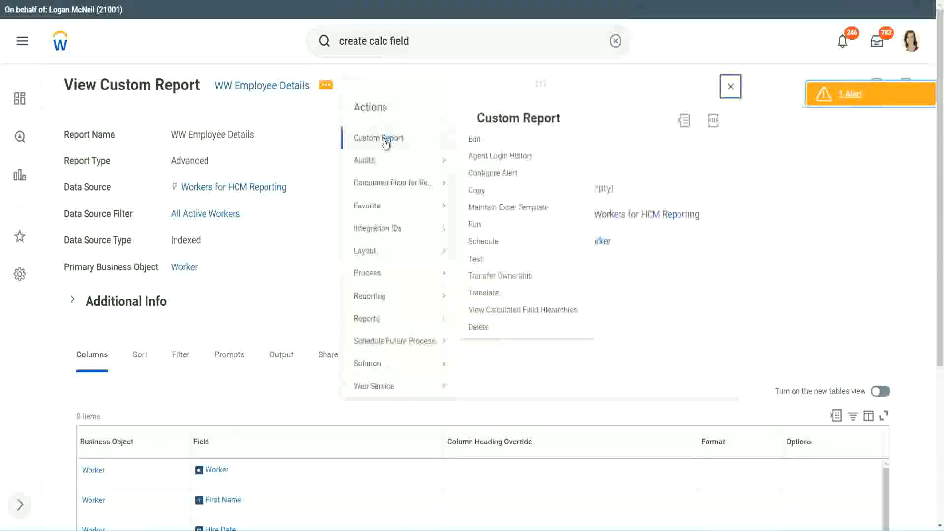
click(481, 143)
scroll(345, 214, down, 4)
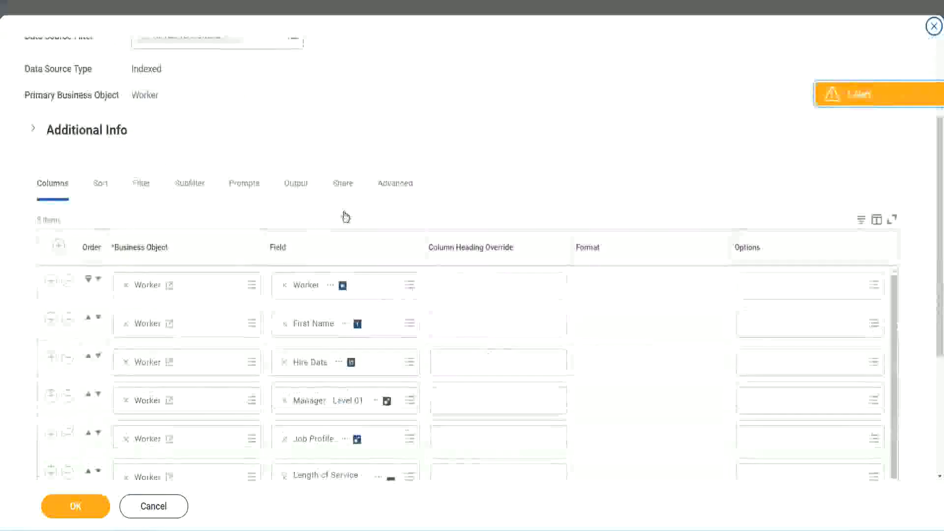
scroll(346, 217, down, 2)
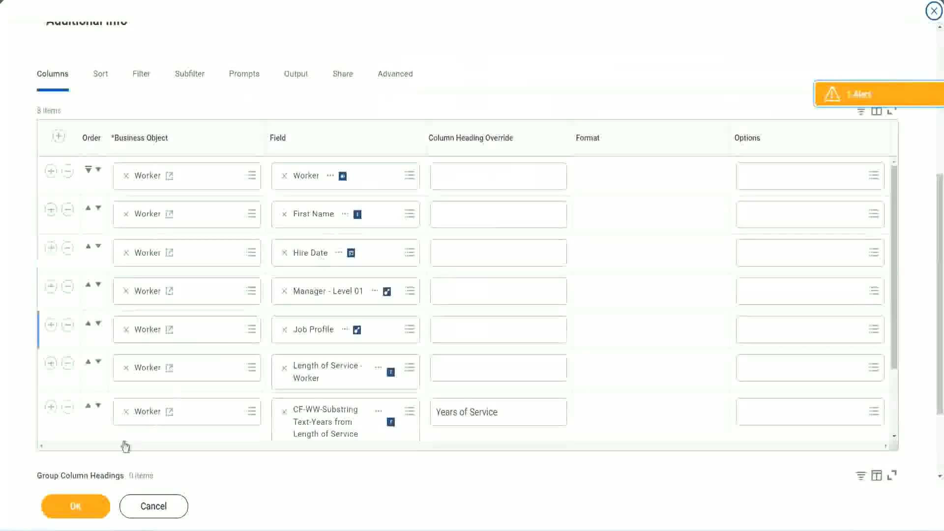
Step: Add a Worker column to the report with the field CF-WW-Eval Exp-Derive Experience Bands from Years of Service
click(50, 407)
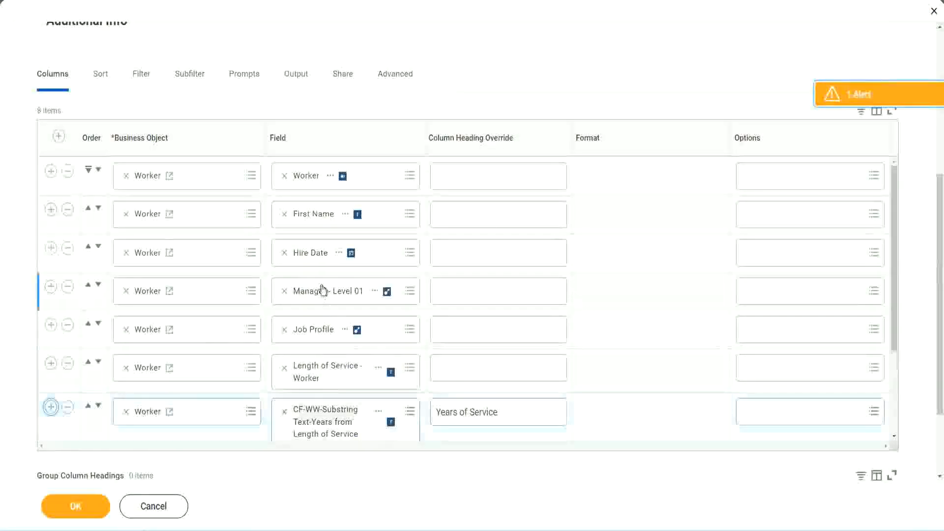
scroll(158, 366, down, 2)
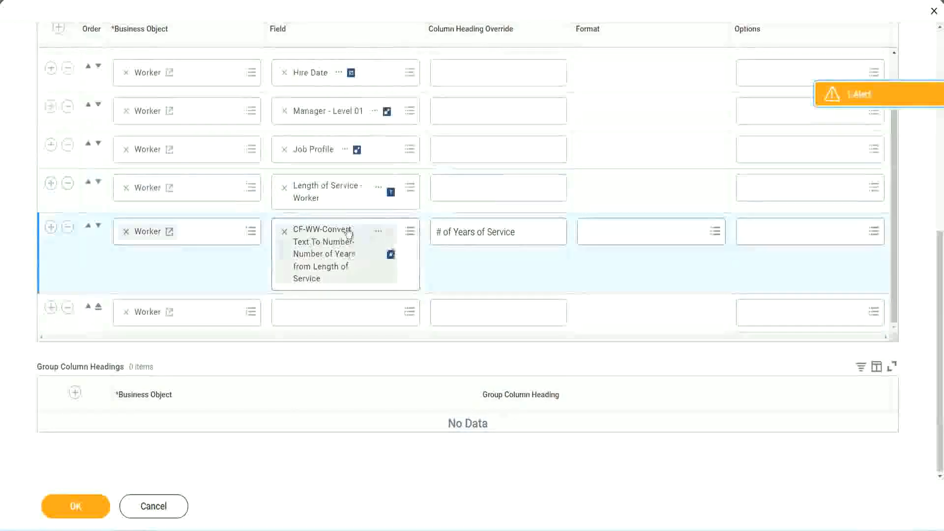
click(309, 311)
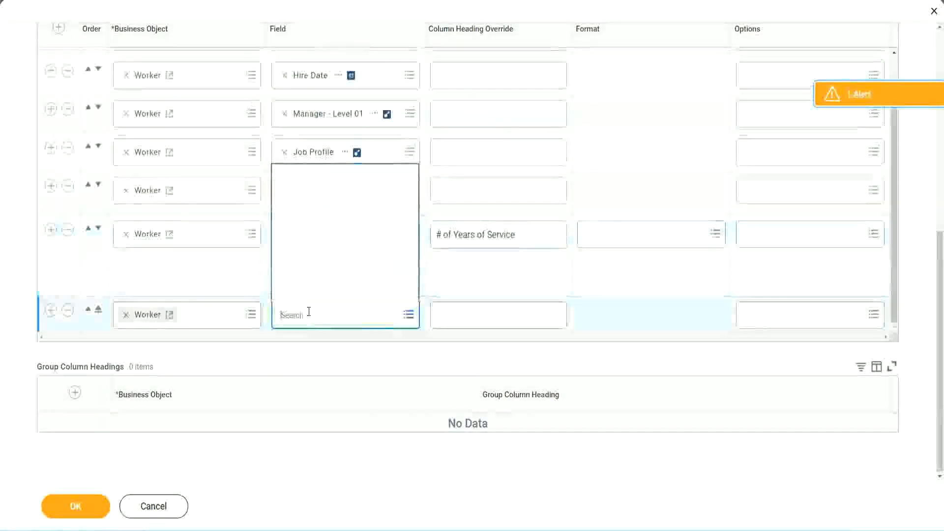
key(ctrl+v)
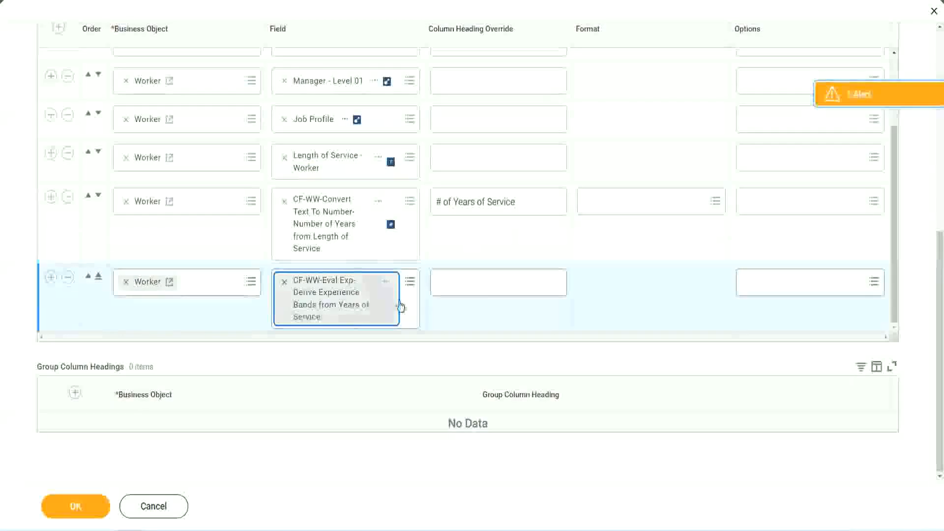
Step: Set the new Worker column's heading override to Experience Bands and save the WW Employee Details report definition
click(481, 283)
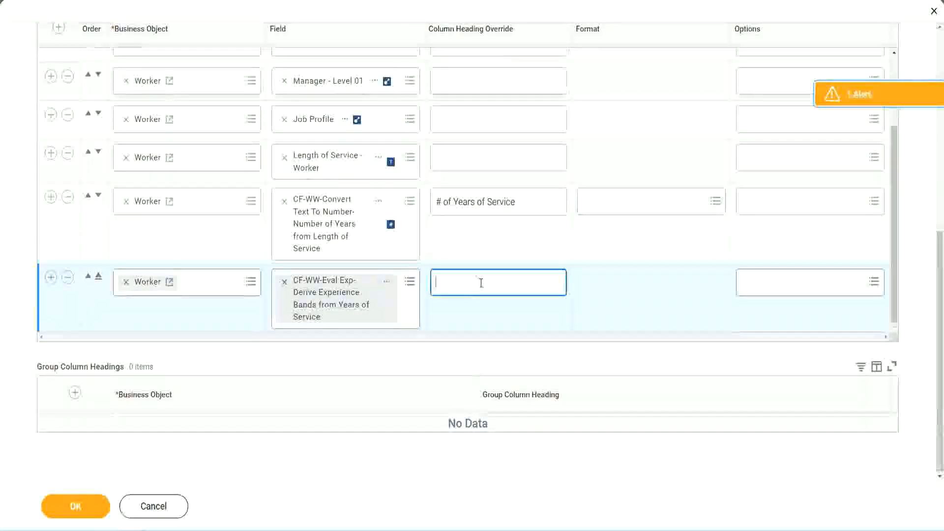
text(E)
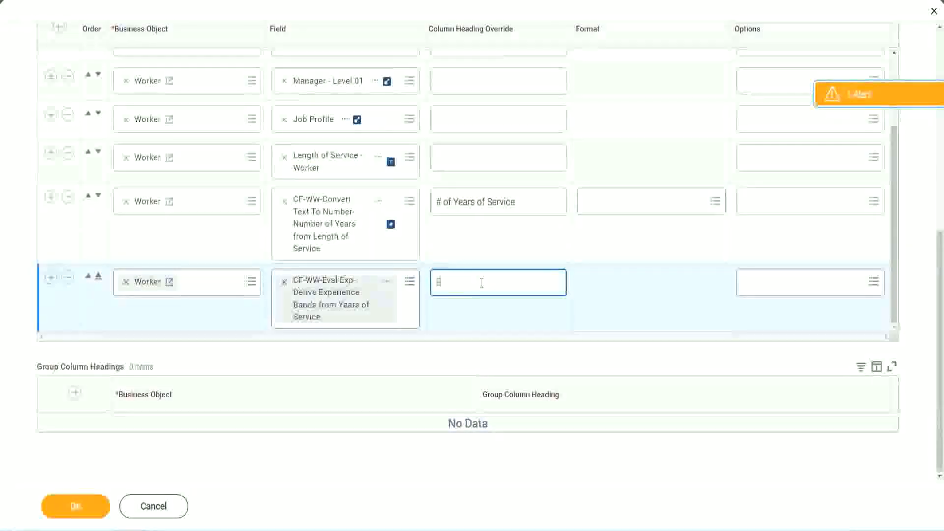
text(xperience Bands)
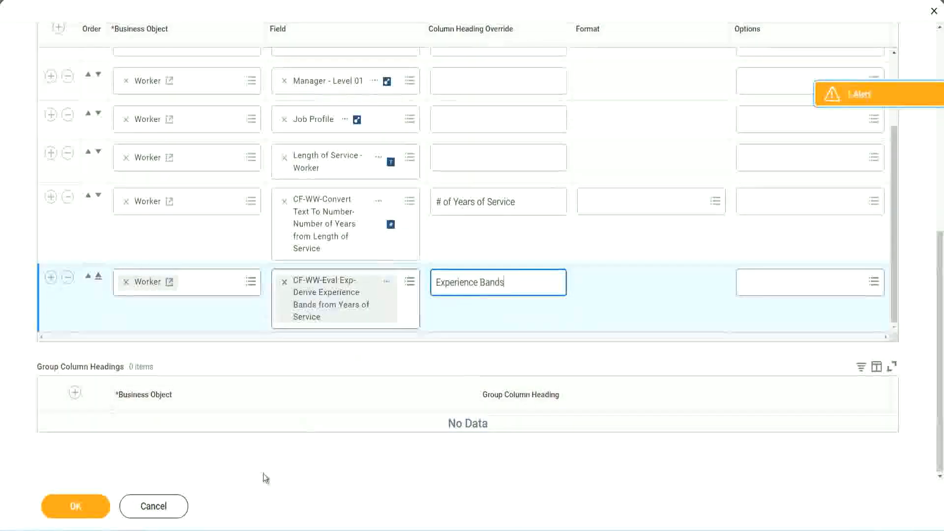
click(86, 507)
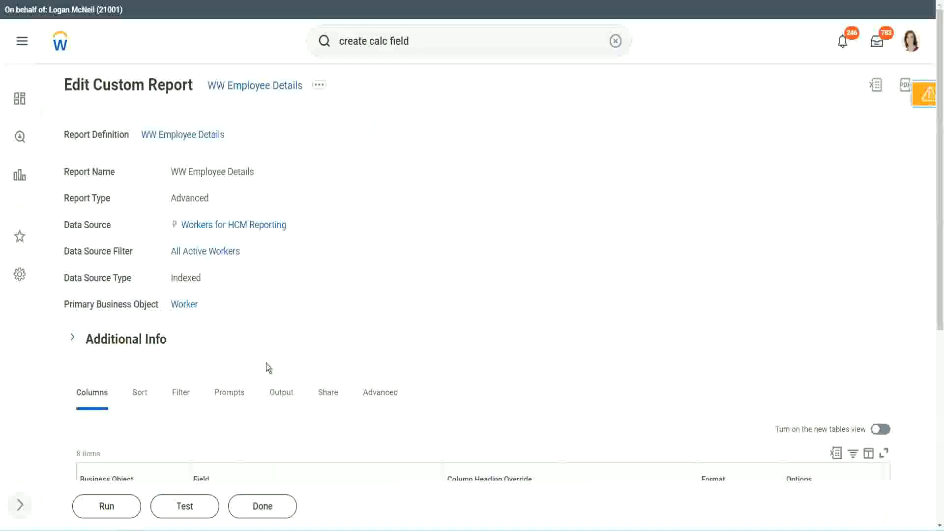
Step: Run the WW Employee Details report with all worker type prompts left blank
scroll(294, 333, down, 4)
click(108, 506)
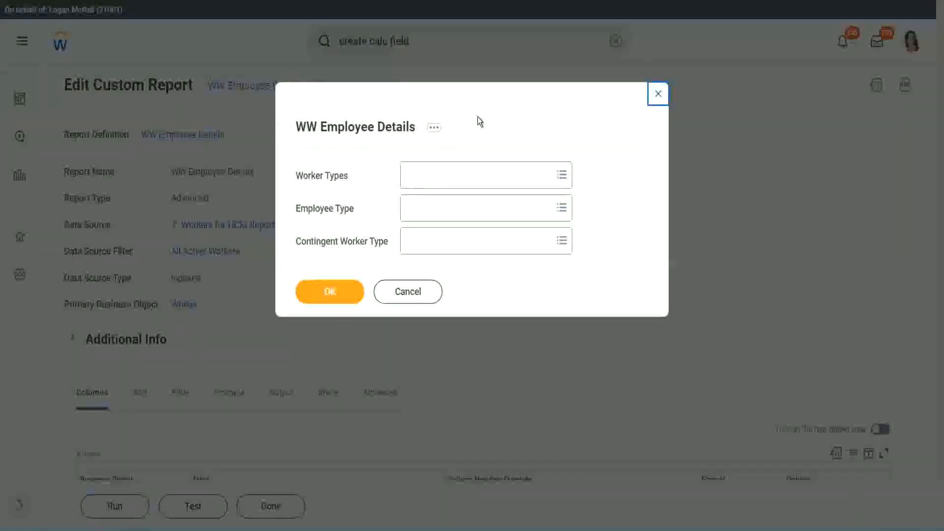
click(329, 291)
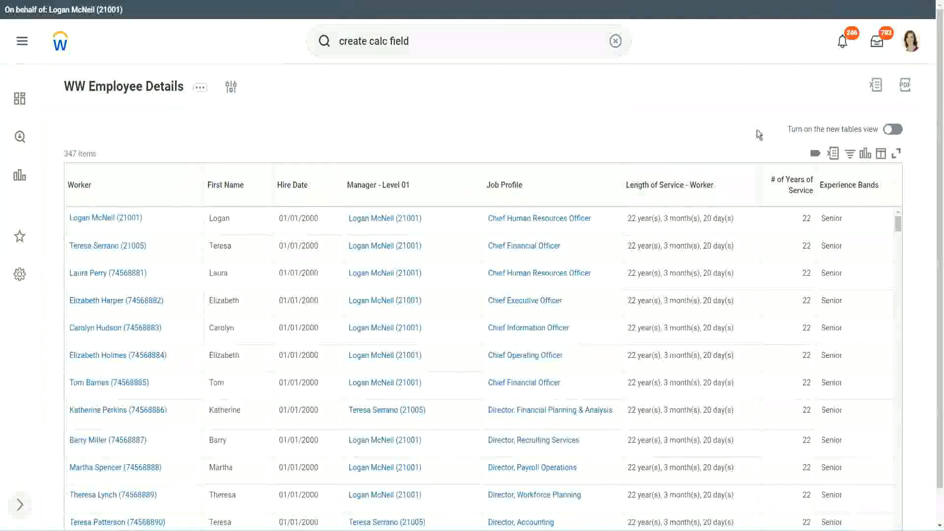
Step: Compare the first row's years of service and experience band with the 16 - 30 years Senior band in the Notepad++ notes
scroll(810, 189, down, 1)
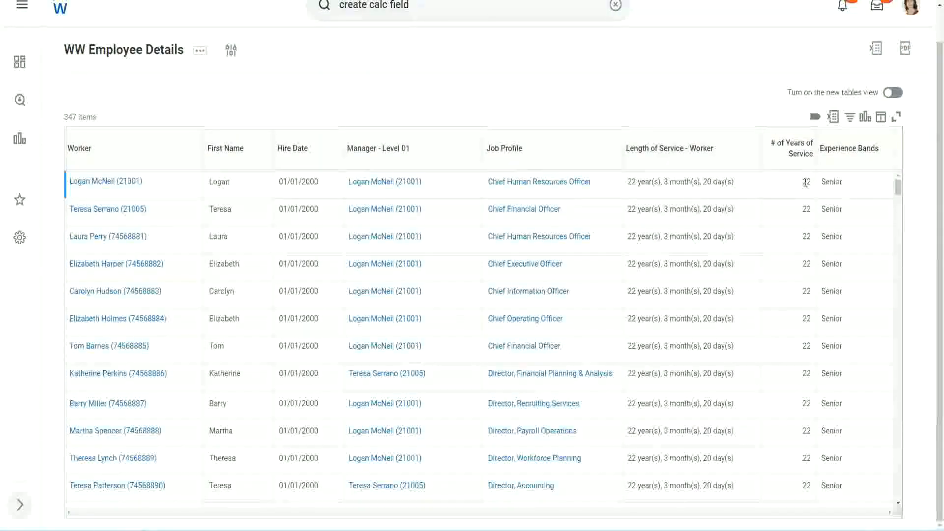
double_click(809, 182)
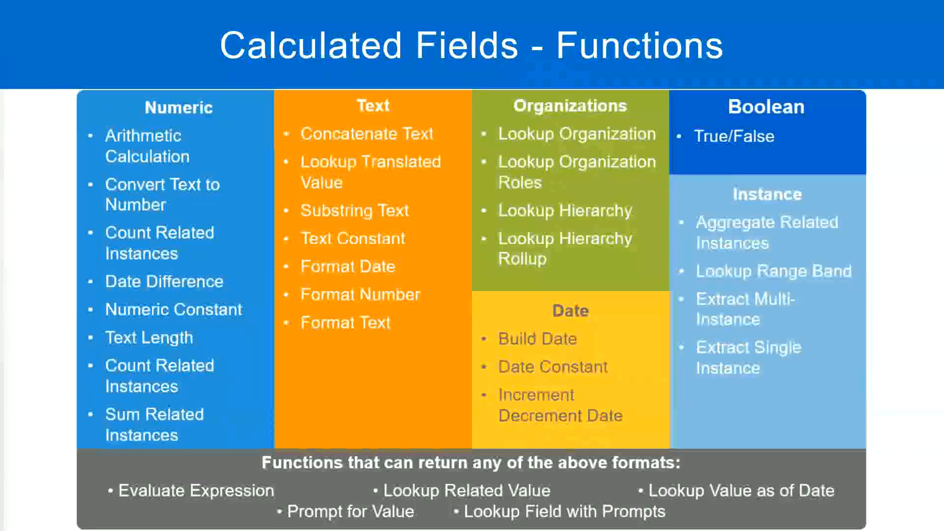
key(alt+Tab)
click(242, 174)
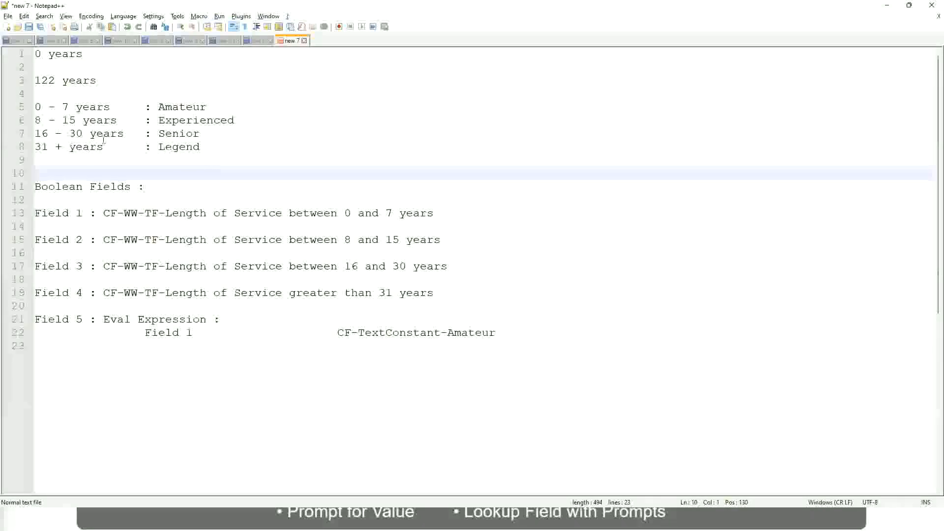
click(160, 133)
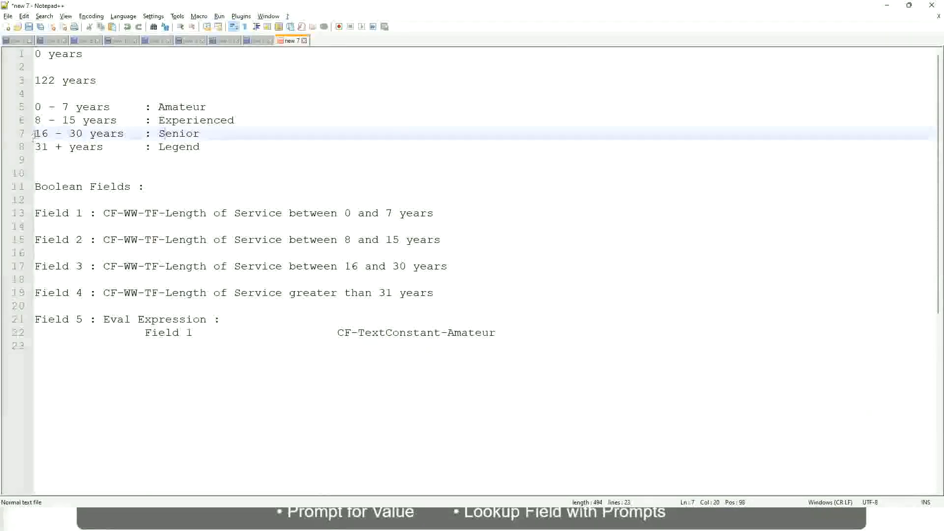
drag(35, 133, 92, 134)
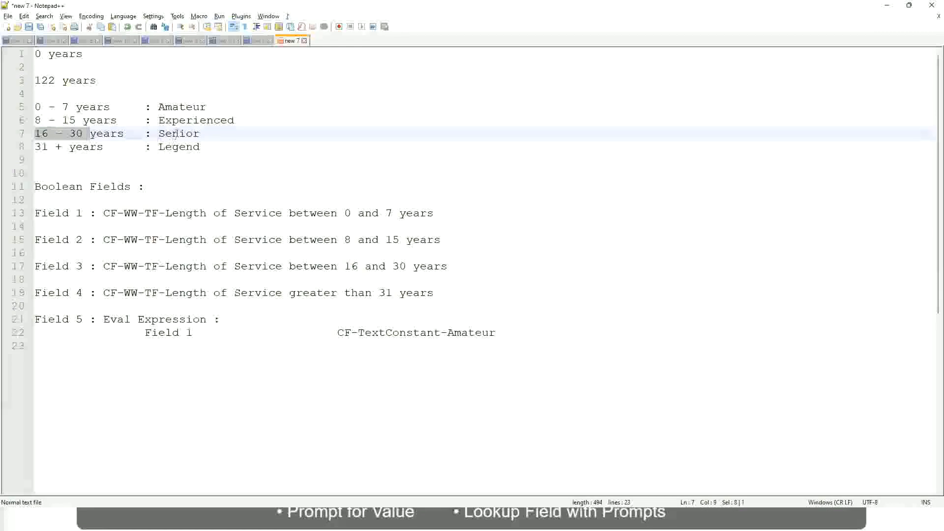
double_click(175, 134)
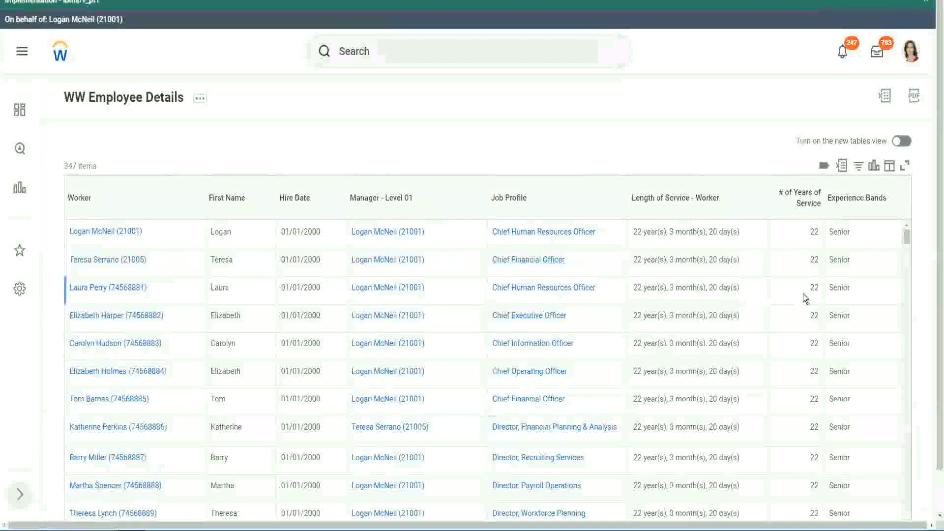
Step: Look through the report rows in Workday, comparing each worker's number of years of service with the experience band
scroll(805, 295, down, 2)
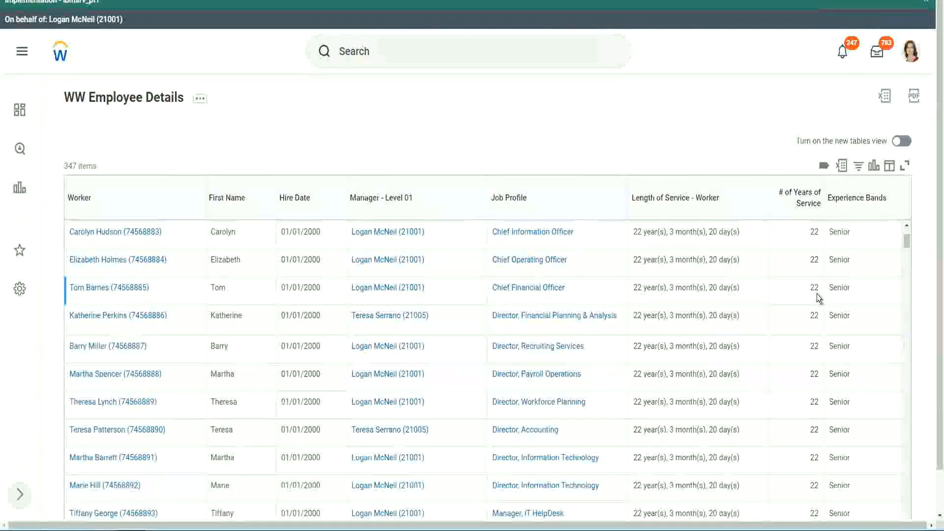
scroll(817, 300, down, 5)
scroll(825, 329, down, 5)
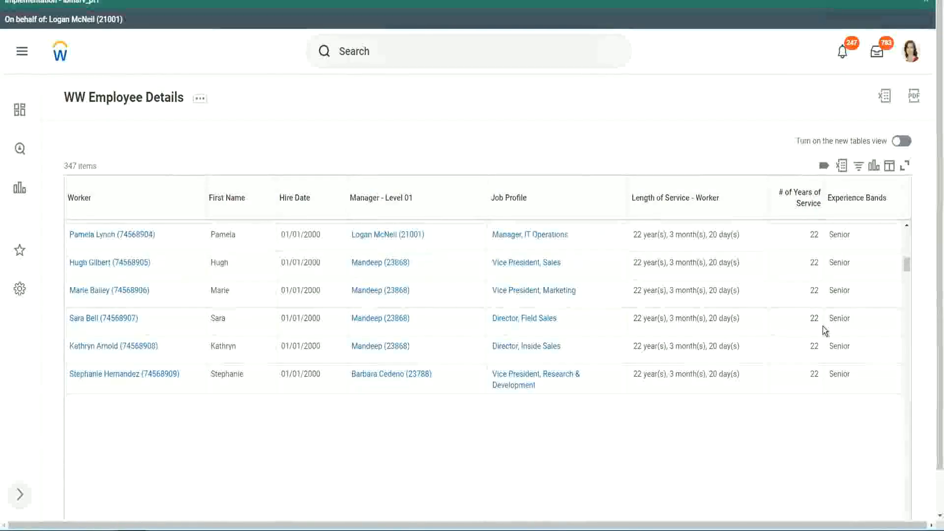
scroll(837, 339, down, 1)
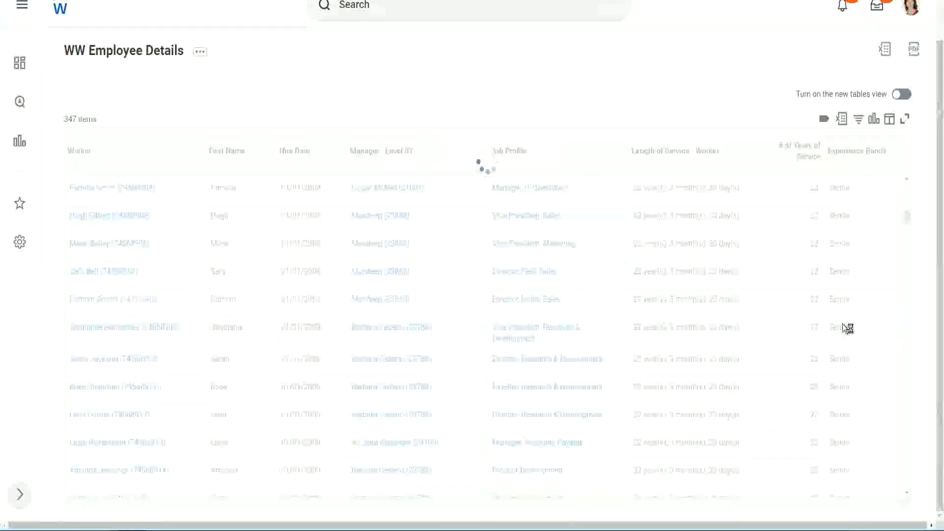
scroll(875, 277, down, 5)
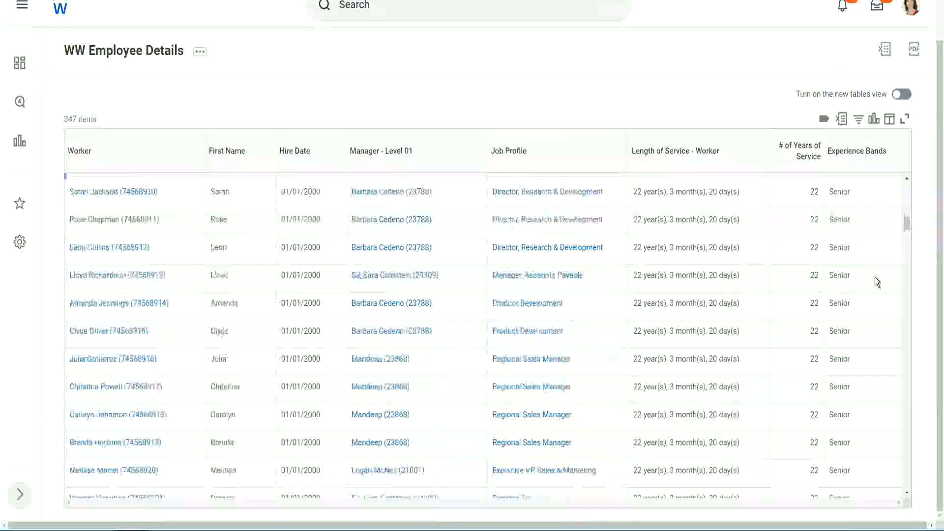
scroll(875, 276, down, 3)
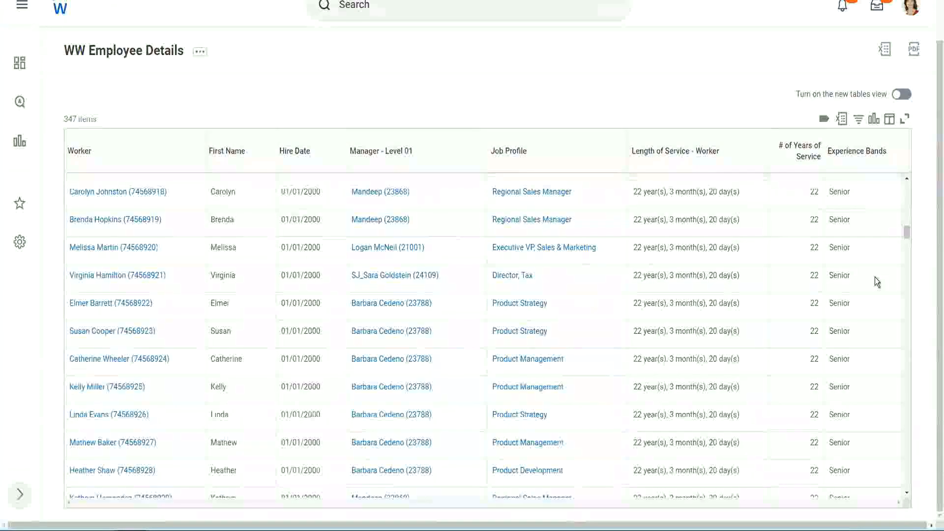
scroll(875, 276, down, 10)
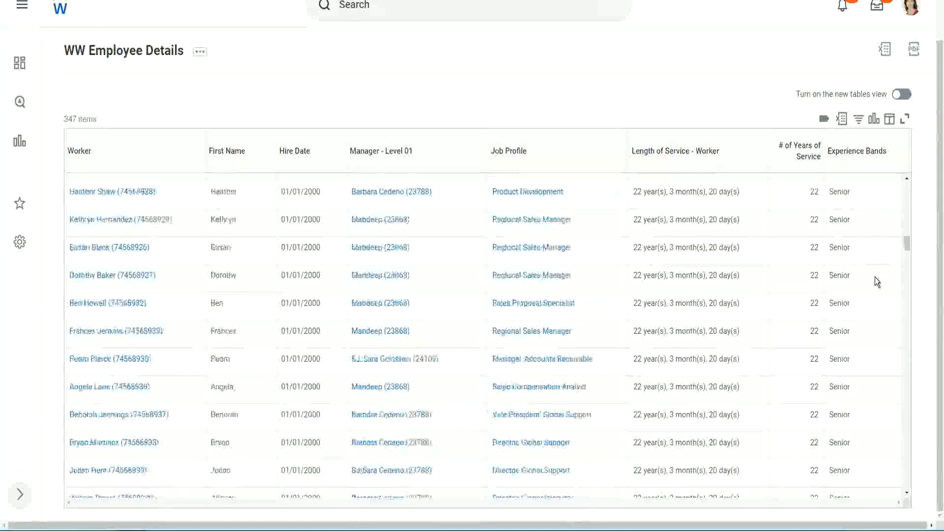
Step: Filter the Experience Bands column to rows containing Amateur
click(863, 161)
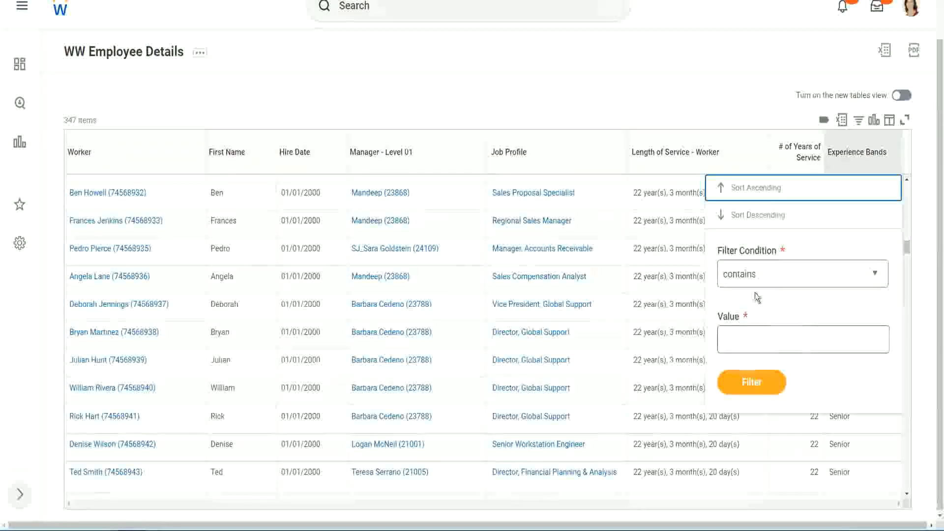
click(748, 332)
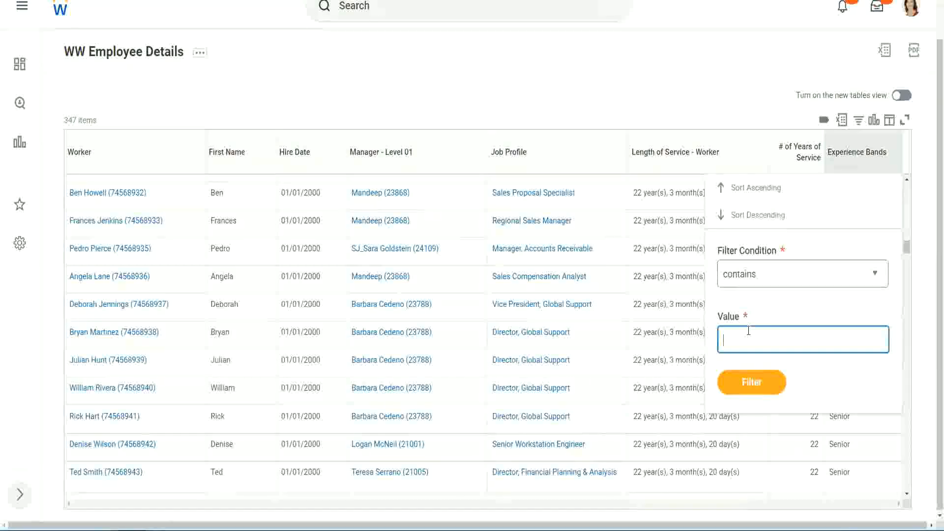
text(Amate)
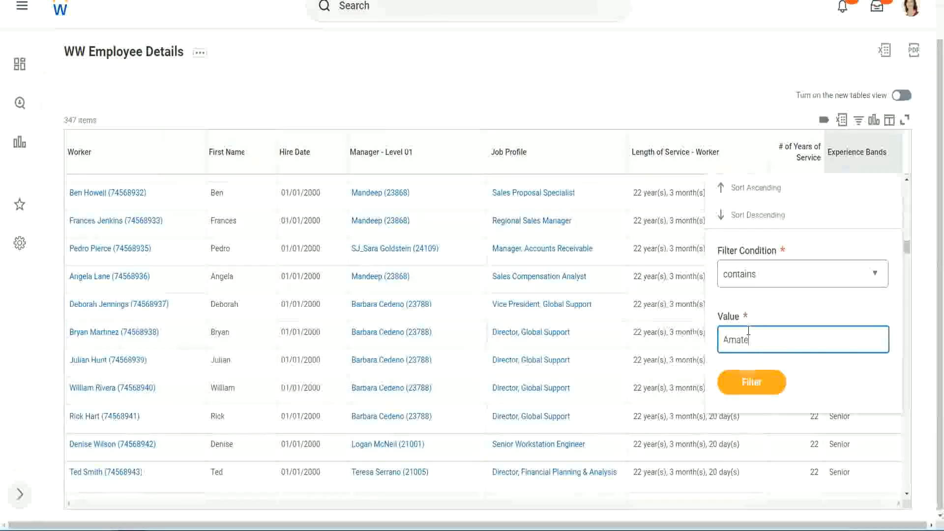
text(ur)
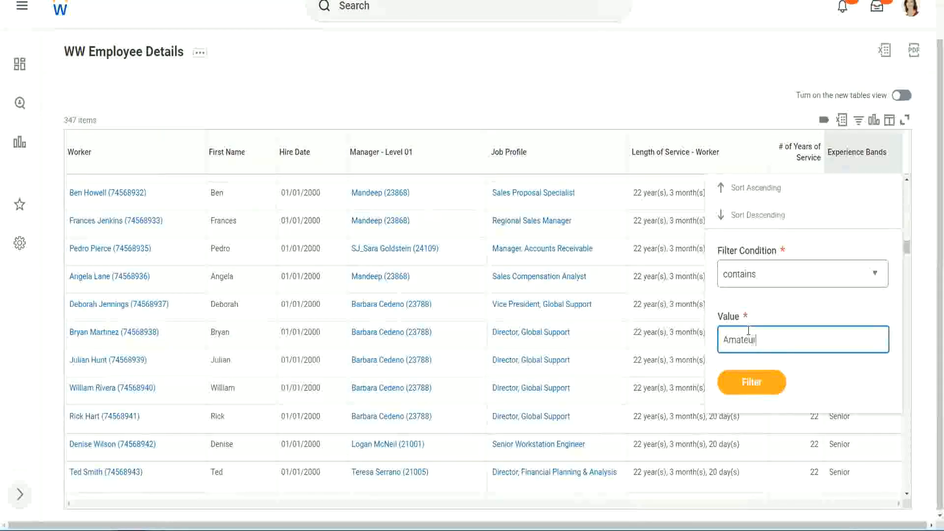
click(746, 388)
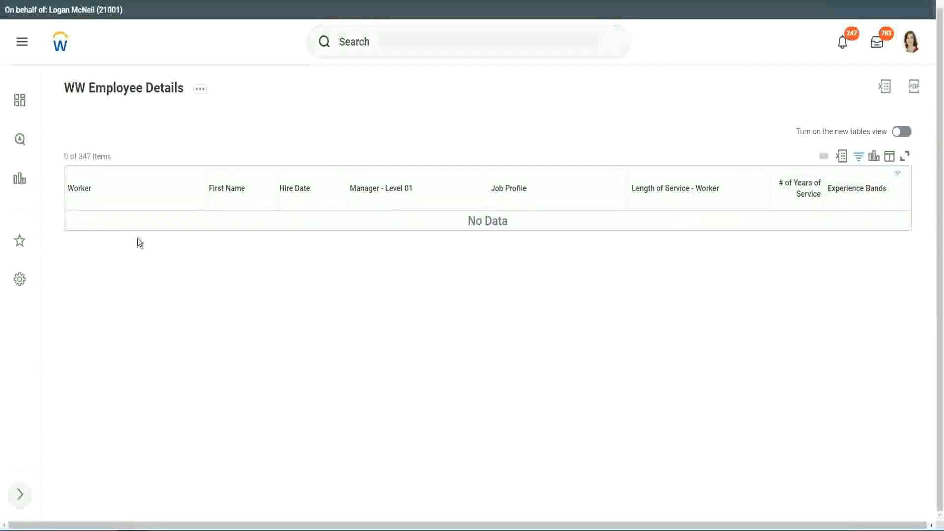
Step: Change the Experience Bands filter value to Legend and look through the matching workers
click(854, 188)
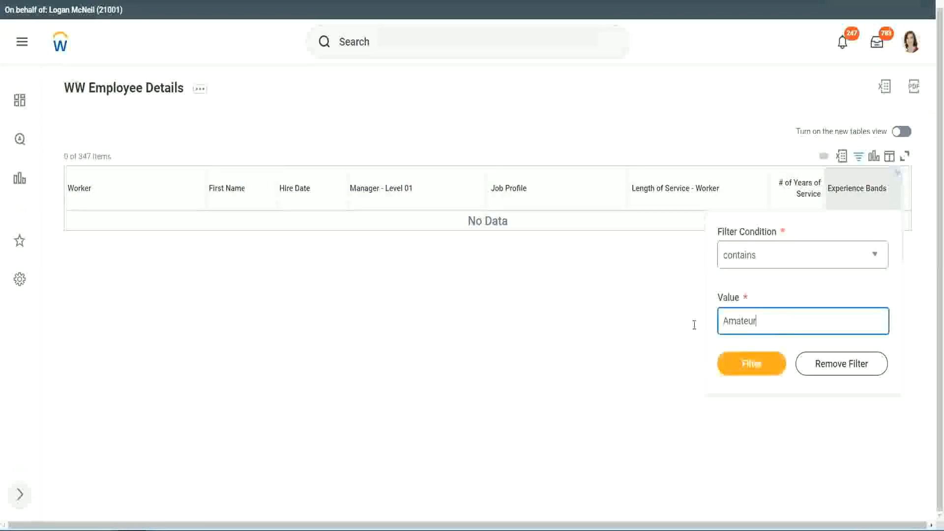
drag(695, 324, 676, 324)
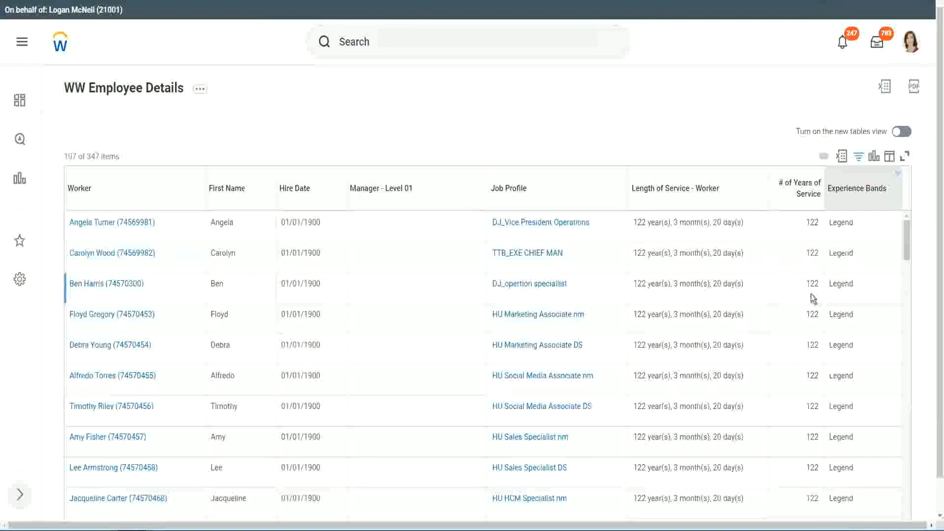
scroll(810, 294, down, 20)
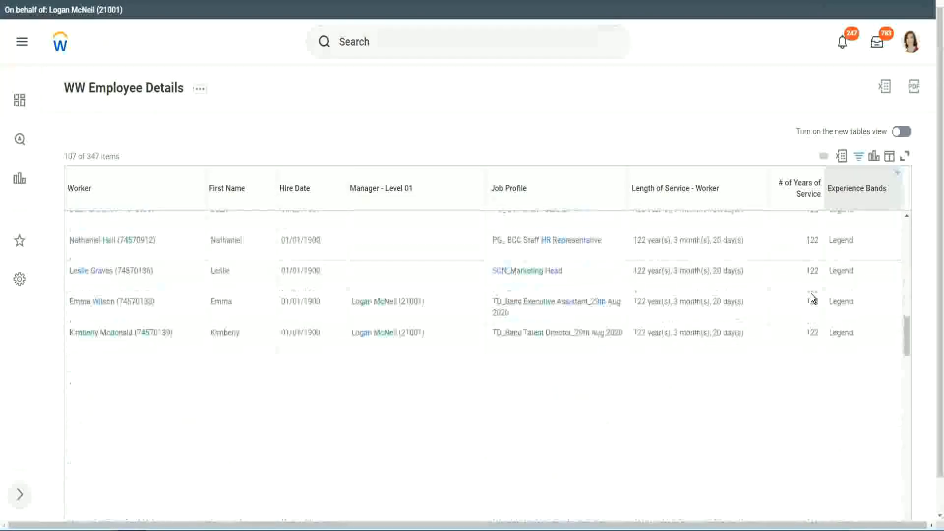
scroll(812, 295, down, 2)
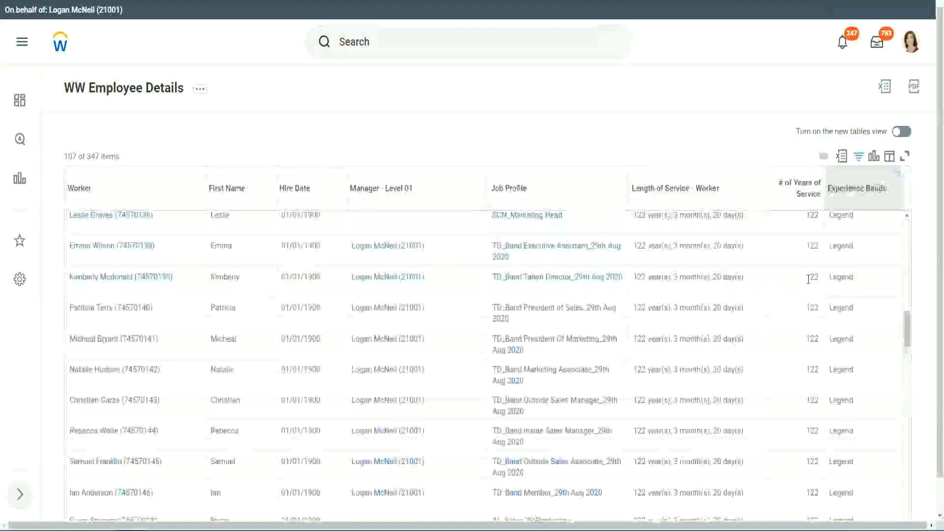
scroll(809, 282, down, 15)
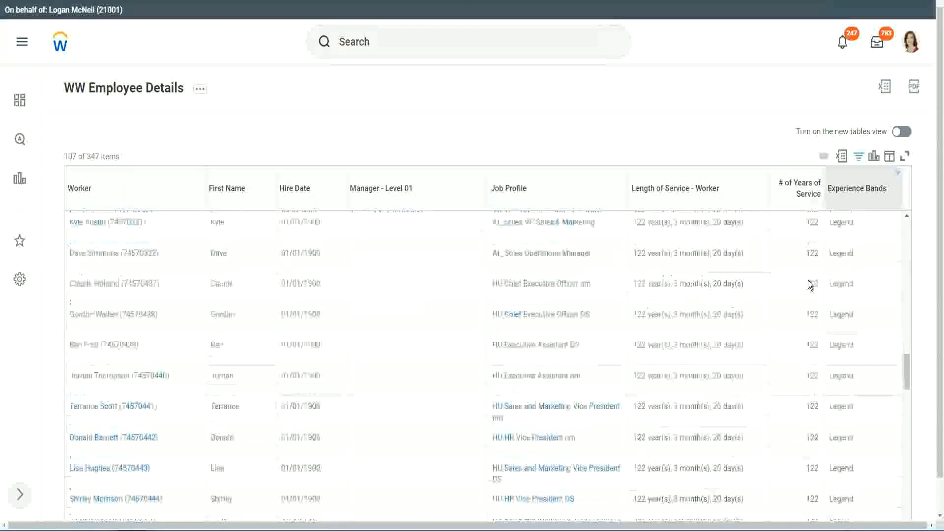
Step: Check the hire dates and years of service of the Legend workers through to the last rows of the filtered report
double_click(310, 386)
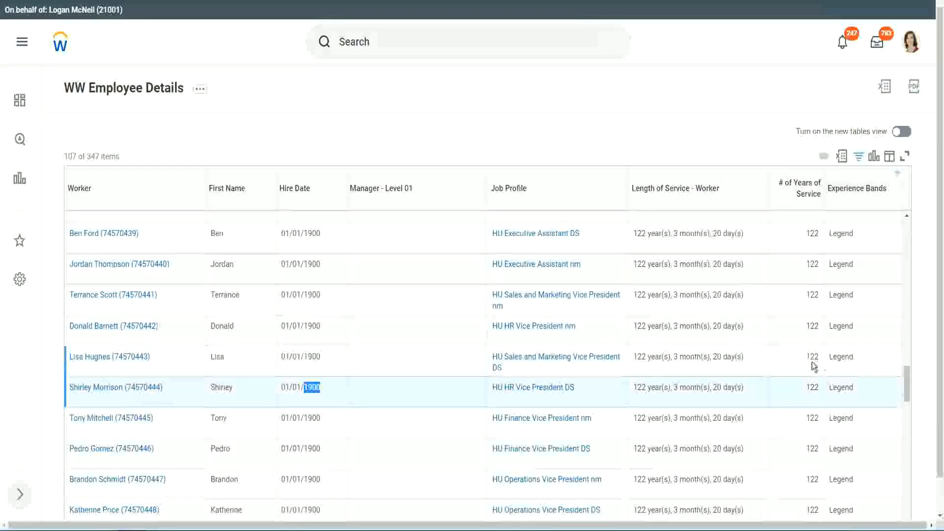
scroll(804, 370, down, 2)
scroll(804, 370, down, 3)
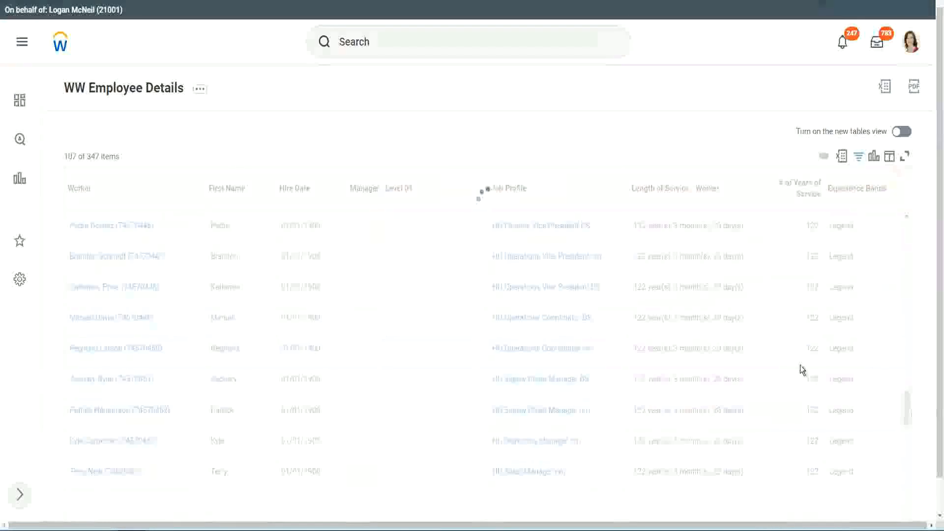
scroll(801, 365, down, 3)
scroll(801, 365, down, 10)
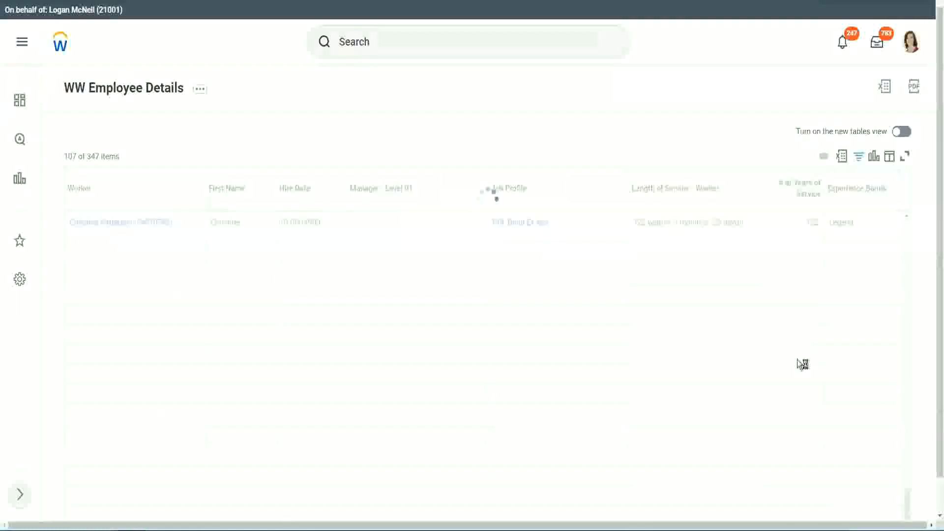
scroll(788, 325, down, 6)
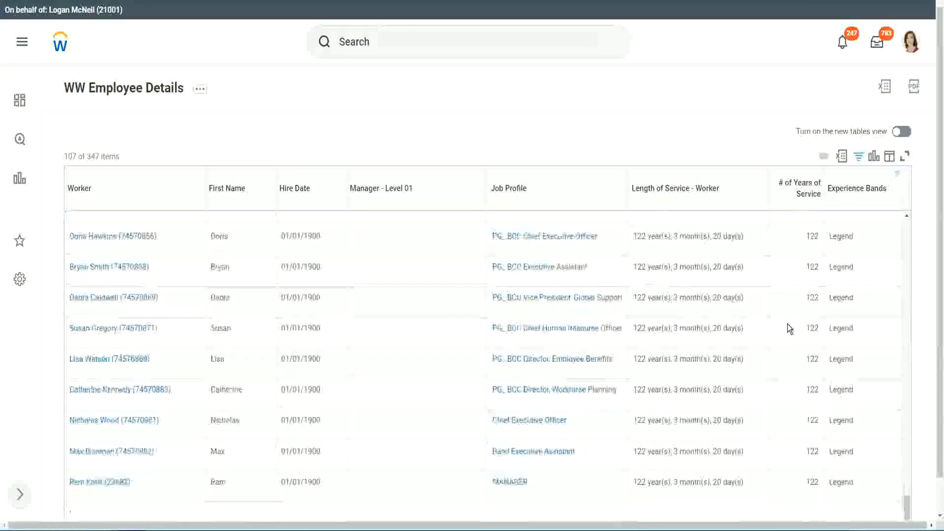
click(804, 494)
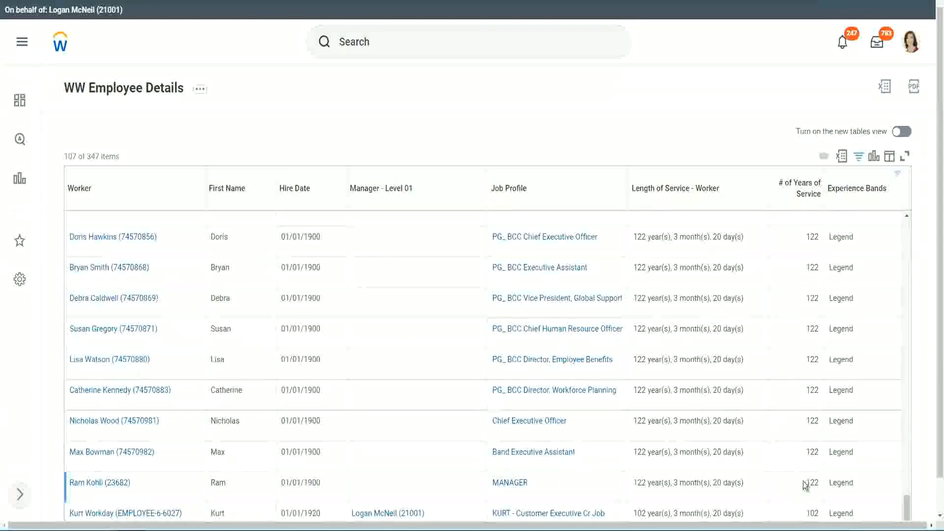
double_click(810, 512)
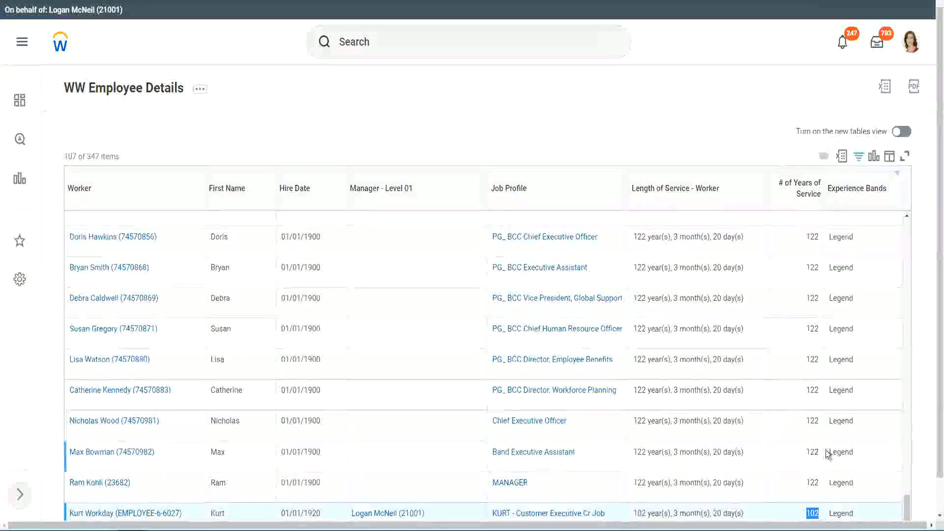
drag(811, 421, 820, 421)
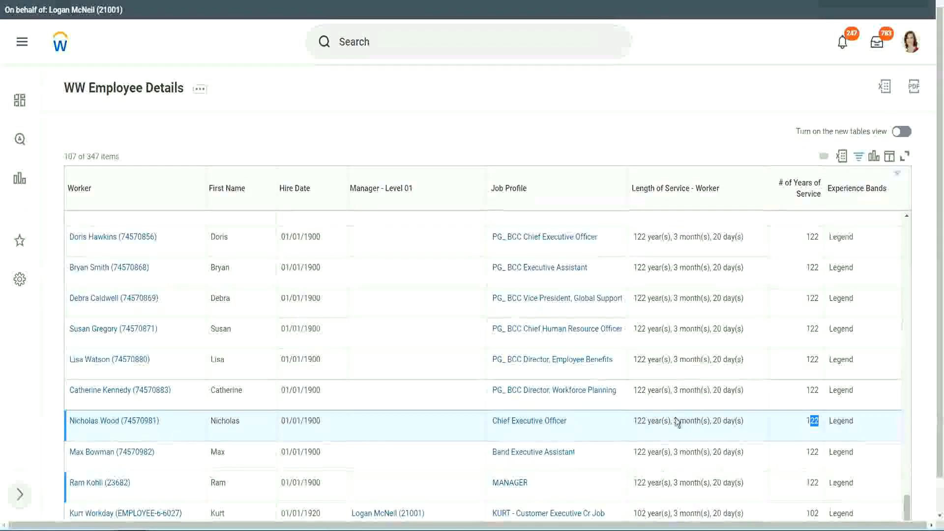
Step: Change the Experience Bands filter value to Experienced and apply it, keeping the contains condition
click(793, 392)
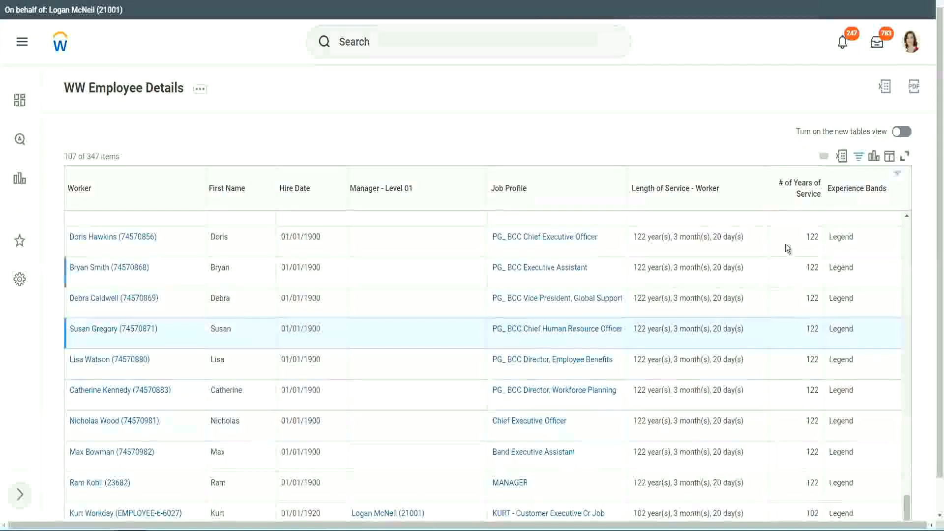
click(863, 193)
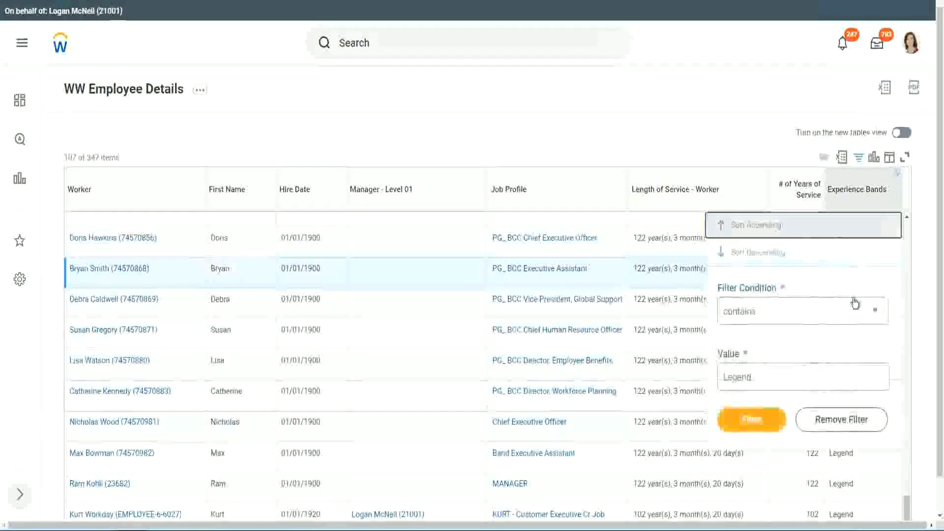
click(773, 378)
drag(774, 377, 649, 381)
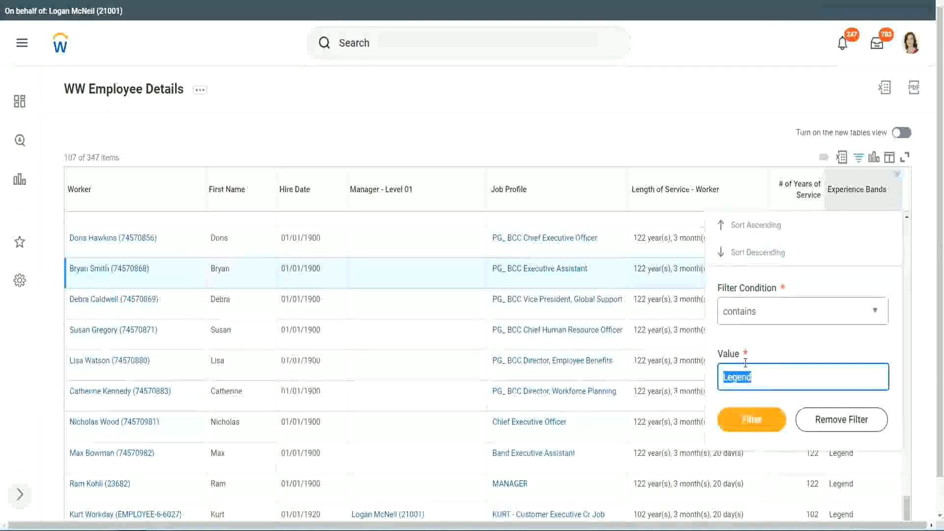
text(Ex)
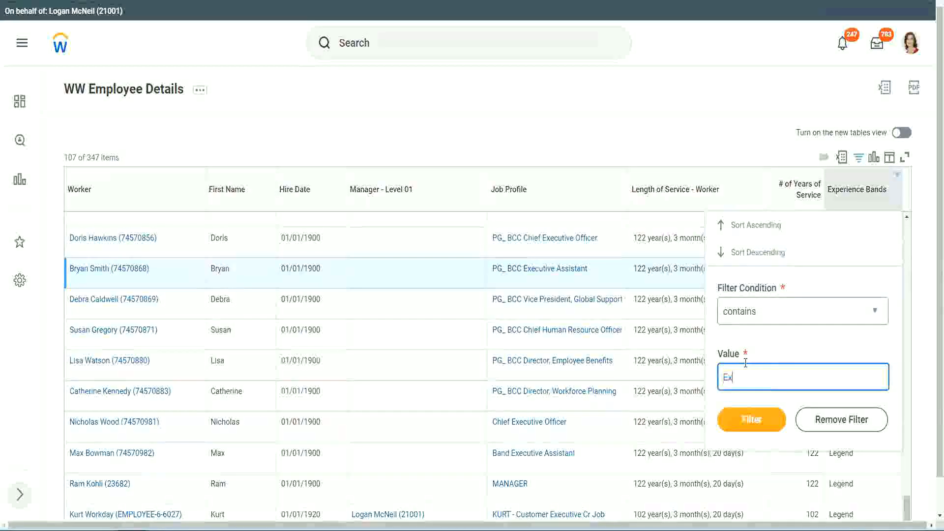
text(per)
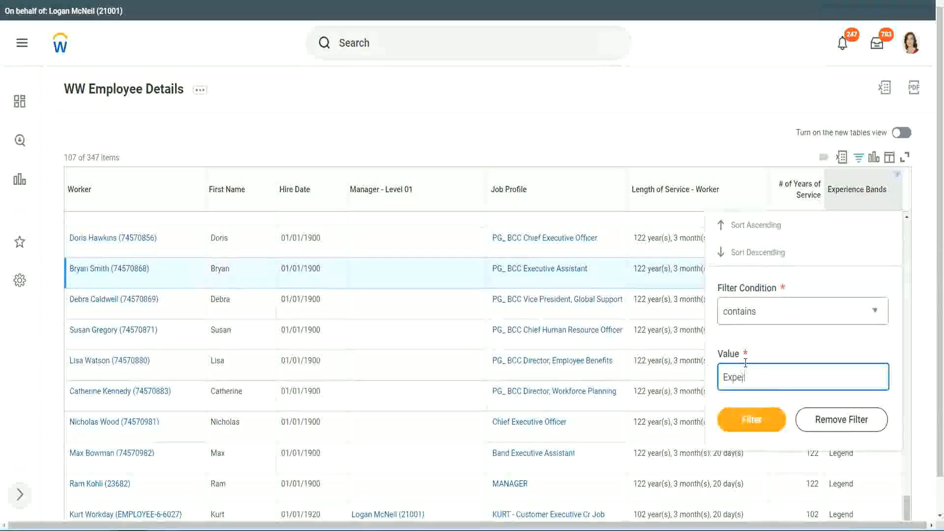
text(ienced)
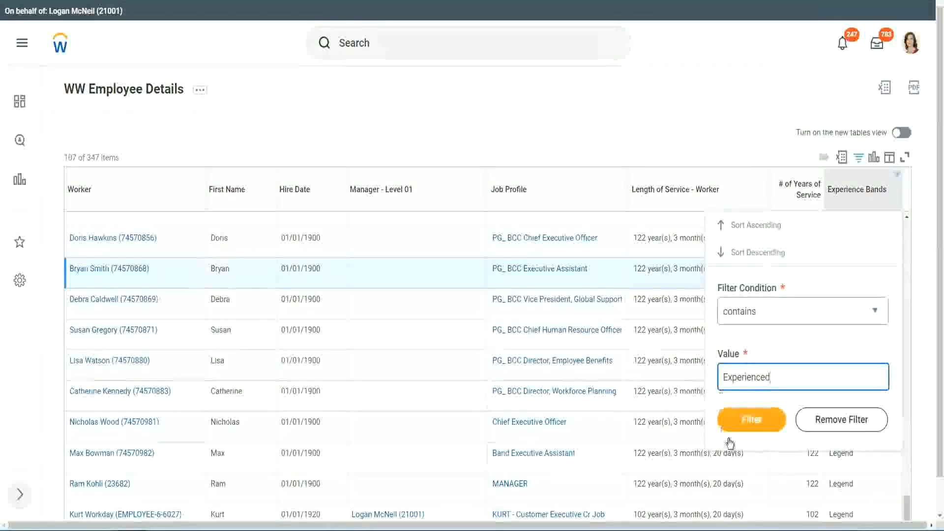
click(758, 419)
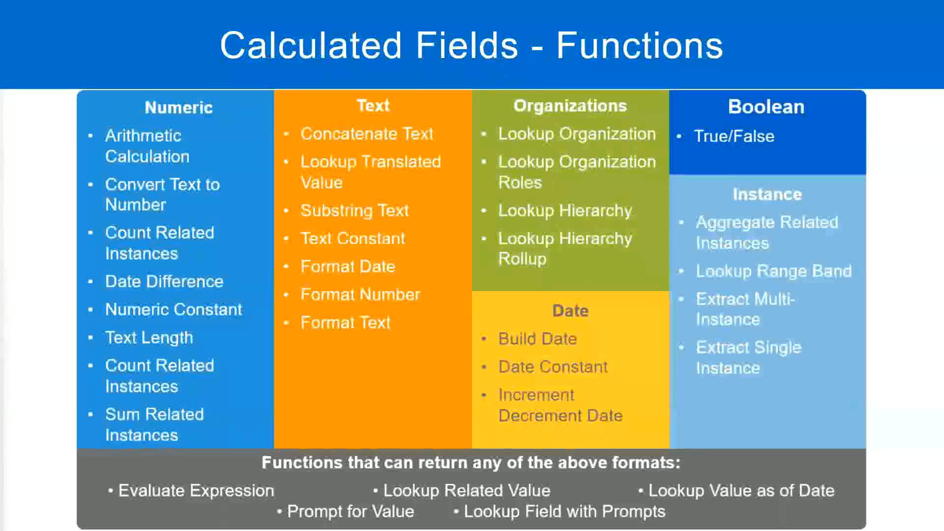
Step: Switch to the Notepad++ notes and check the range of years defined for the Experienced band
key(alt+Tab)
click(52, 121)
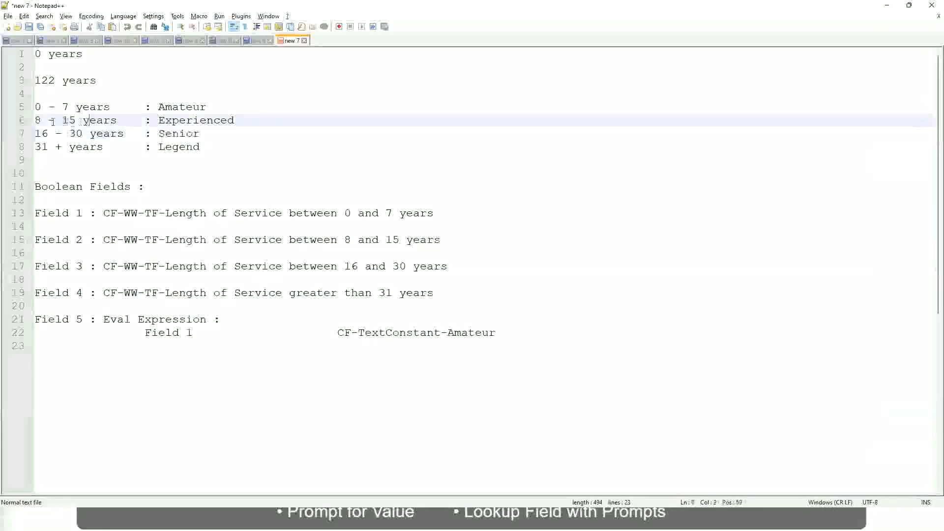
drag(42, 121, 76, 121)
click(80, 121)
click(110, 121)
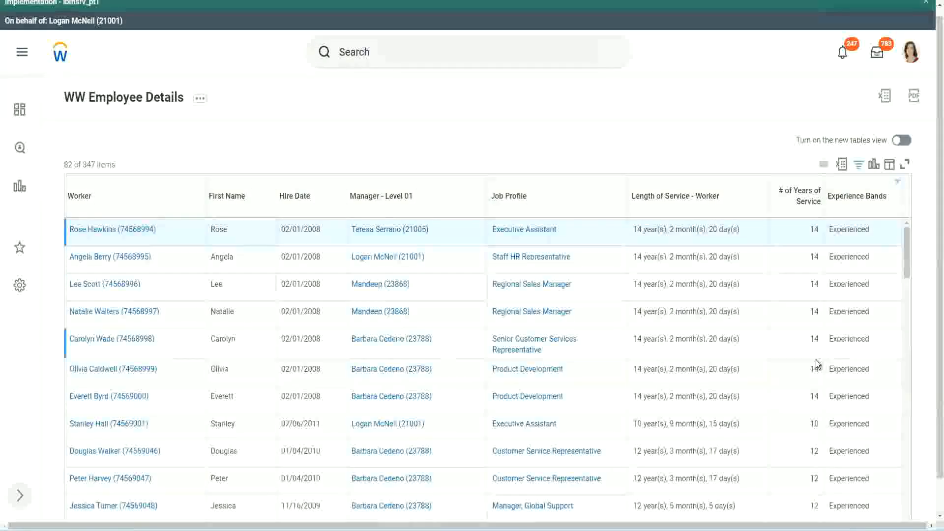
Step: Back in the Workday report, look through the Experienced workers, comparing their number of years of service with the band's range
scroll(814, 363, down, 3)
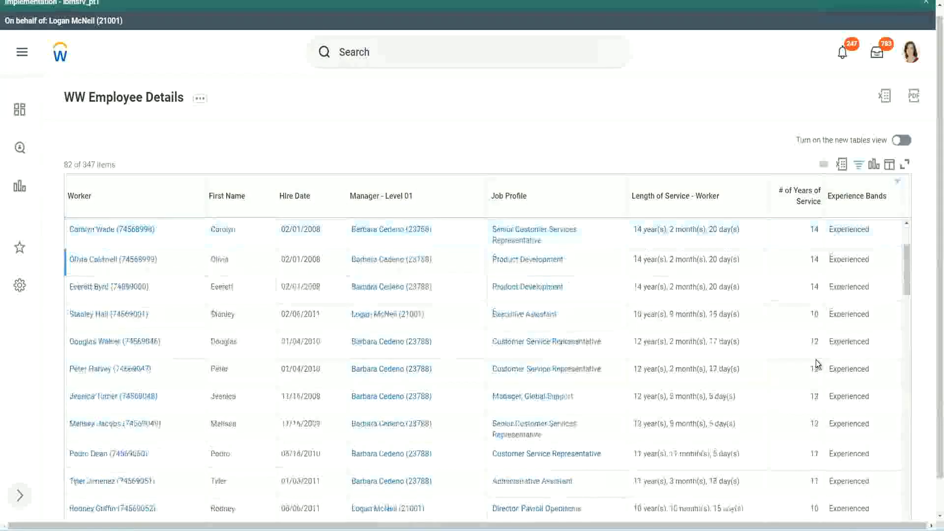
scroll(816, 360, down, 2)
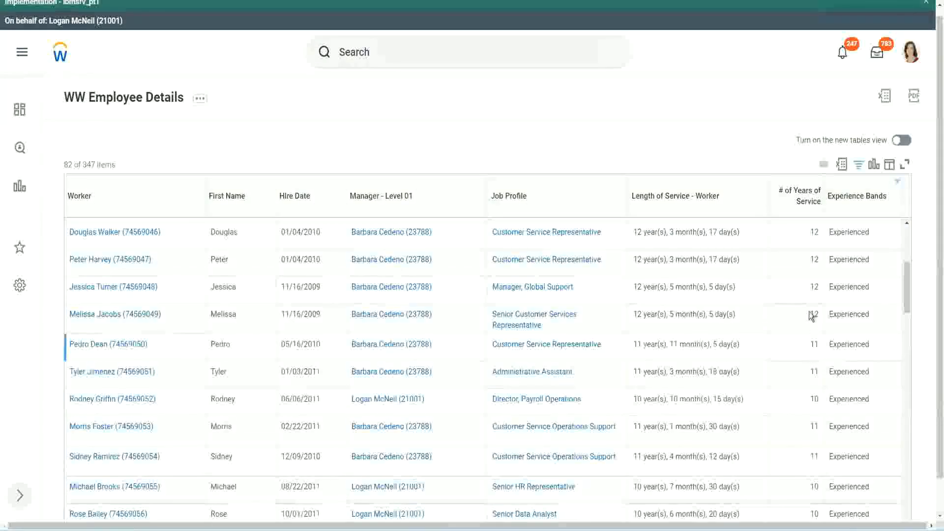
double_click(835, 261)
scroll(812, 364, down, 2)
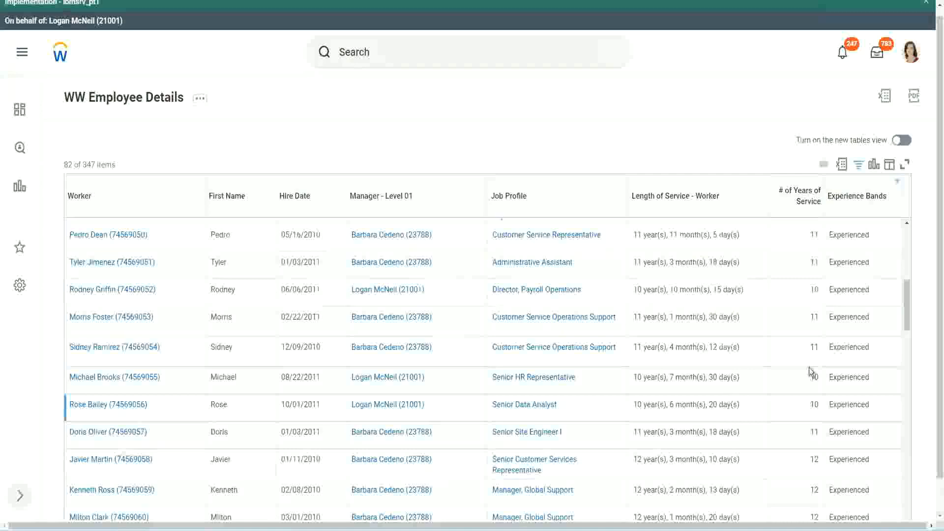
click(815, 350)
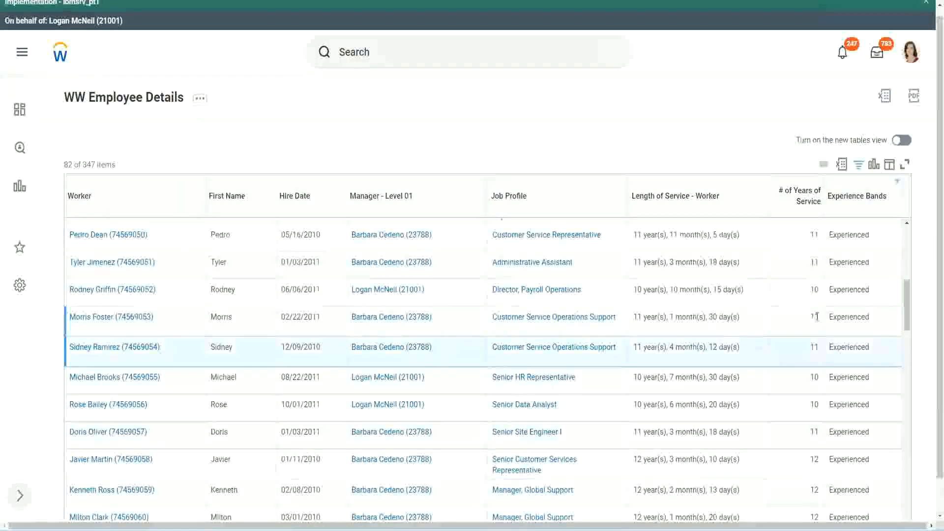
click(837, 317)
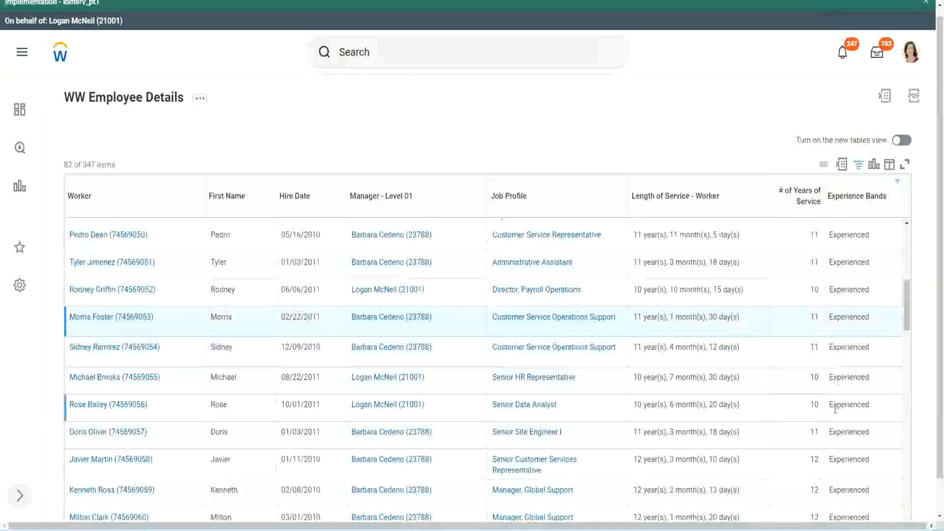
scroll(836, 409, down, 5)
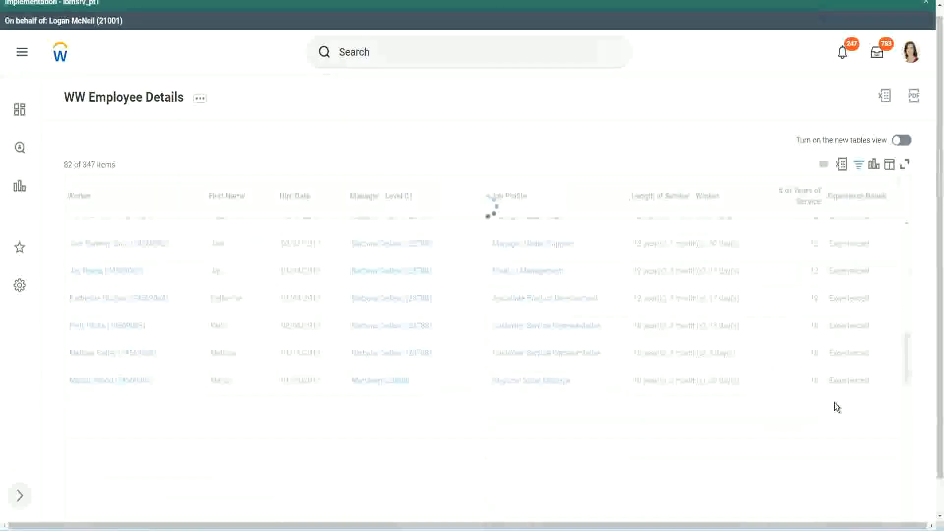